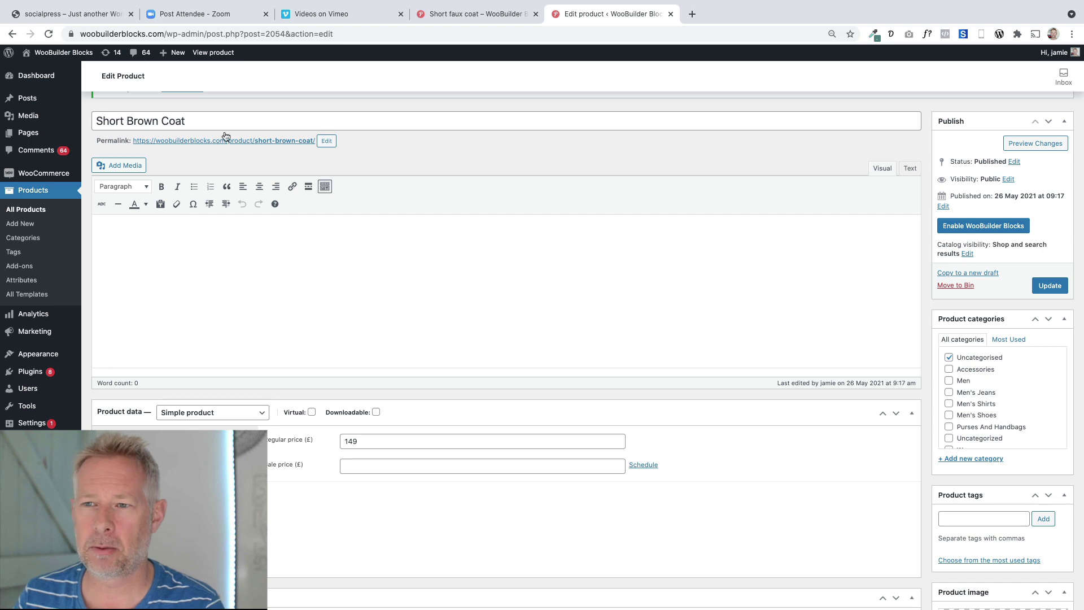
Review the Short Brown Coat product's title, regular price, short description and product image
left_click_drag(225, 121, 88, 120)
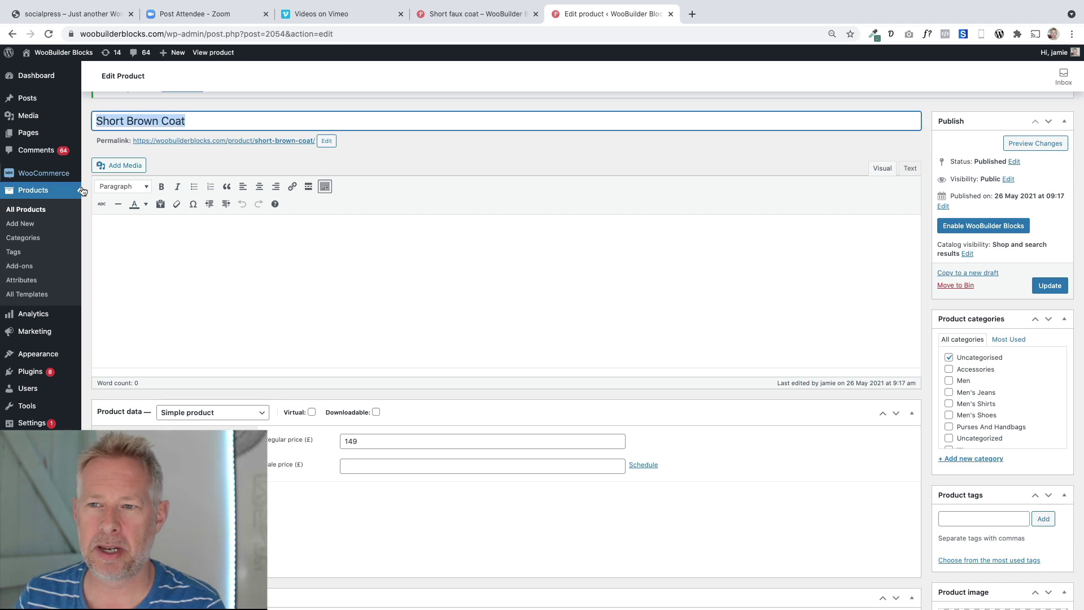
double_click(367, 442)
scroll(371, 506, "down", 5)
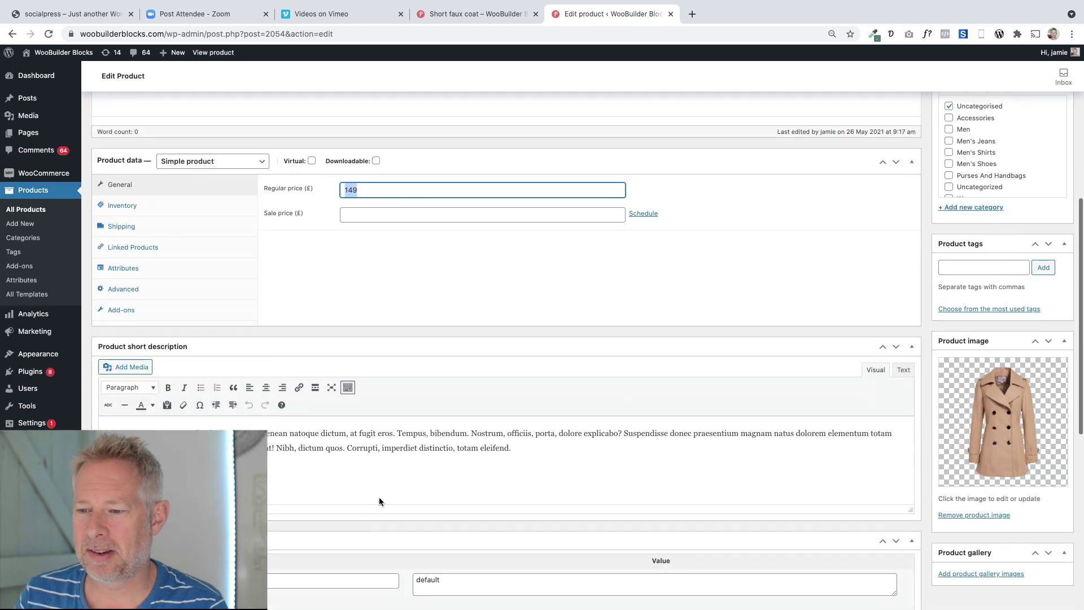
left_click(333, 452)
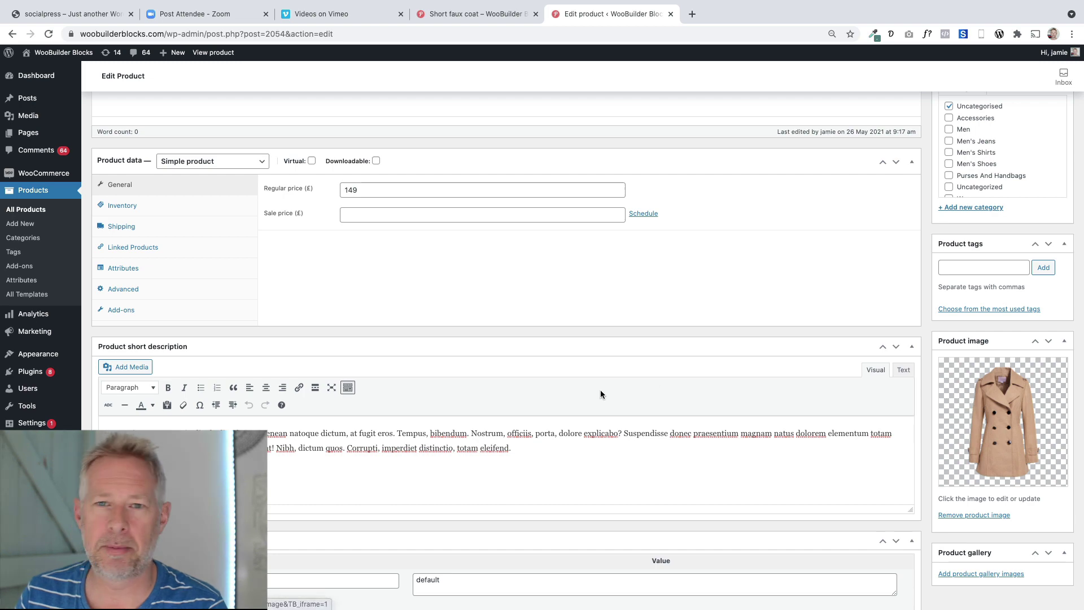
scroll(581, 411, "up", 5)
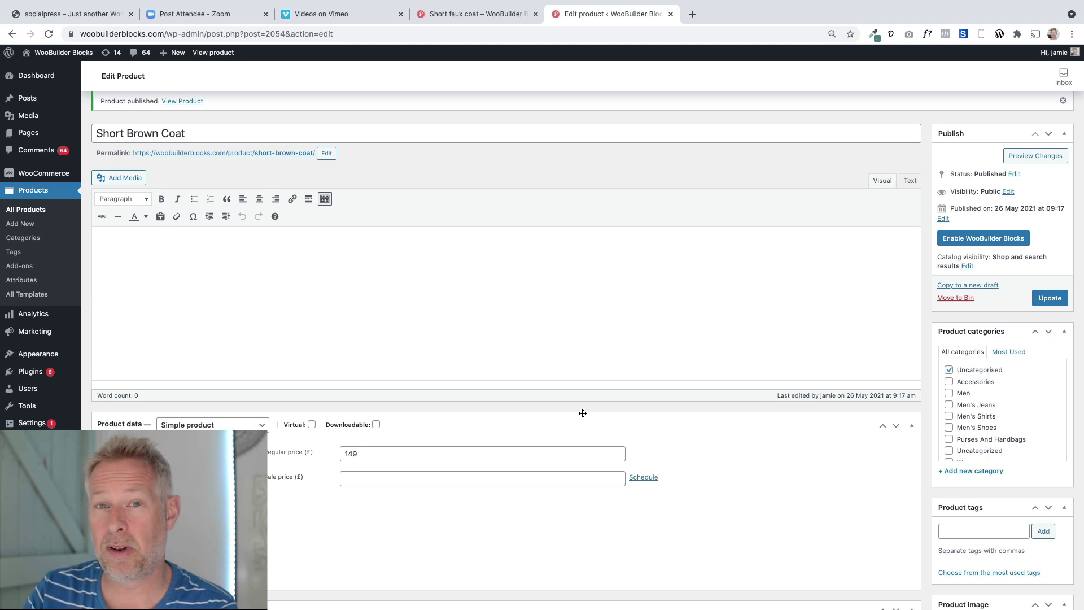
Enable WooBuilder Blocks for the product, starting its page design from scratch
left_click(979, 245)
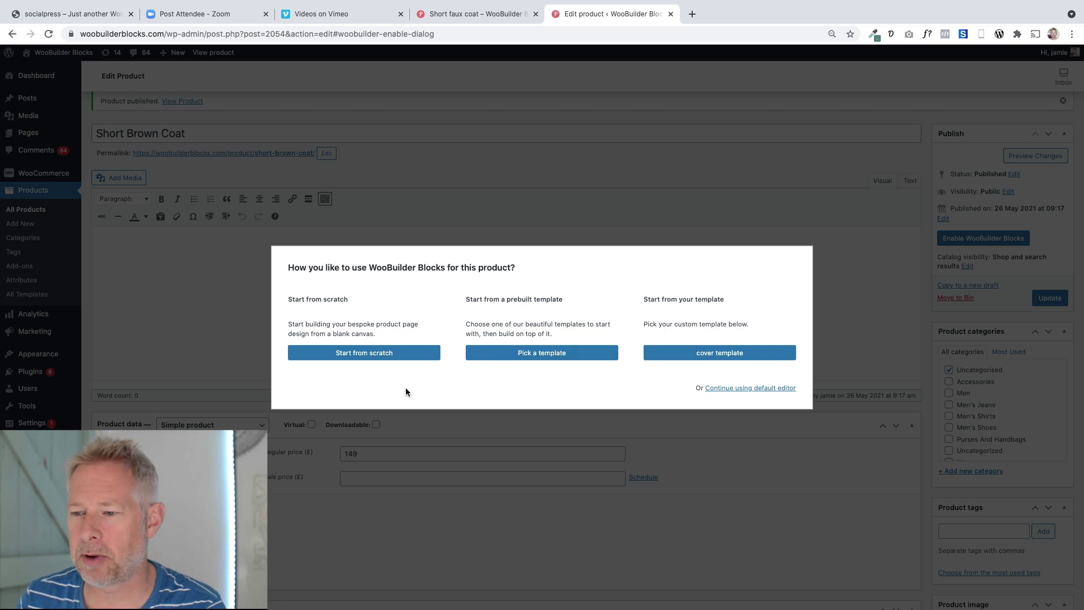
left_click(358, 358)
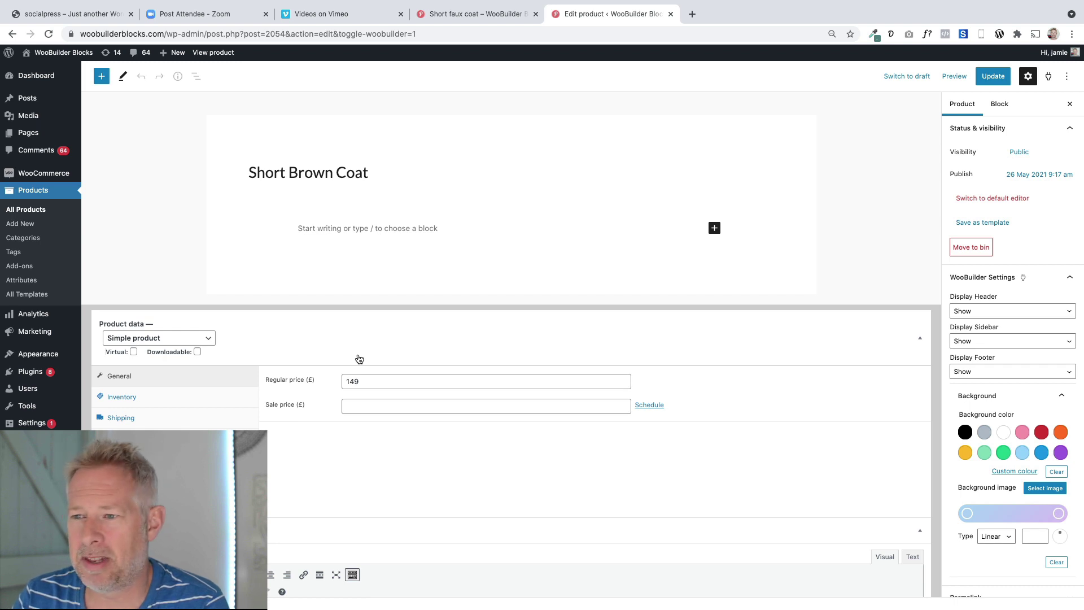
Browse the block library down to the WooBuilder blocks and look at the finished Short faux coat page for reference
left_click(101, 76)
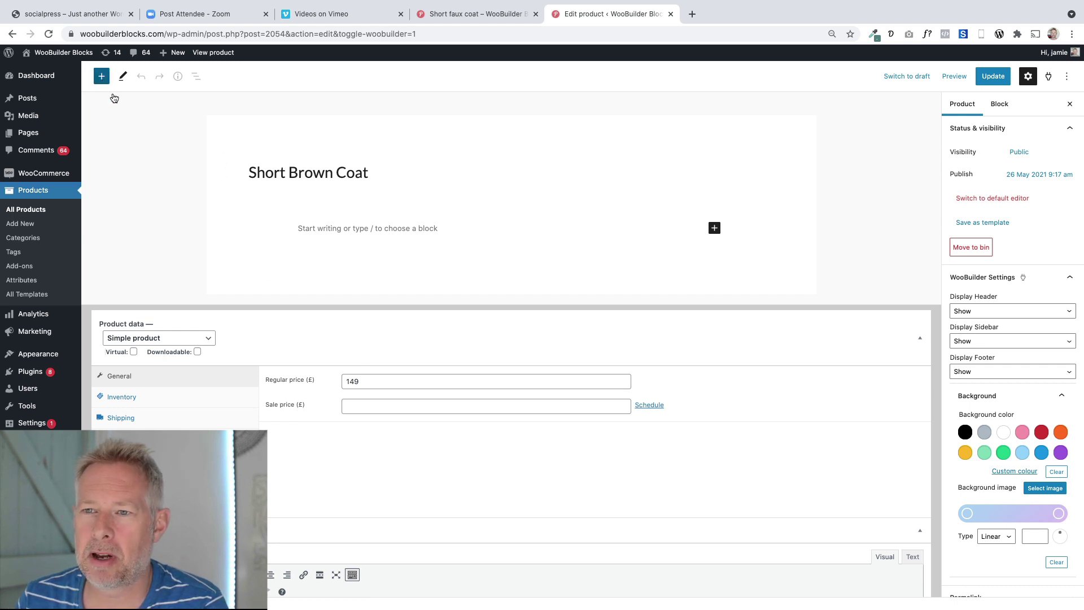
scroll(169, 322, "down", 15)
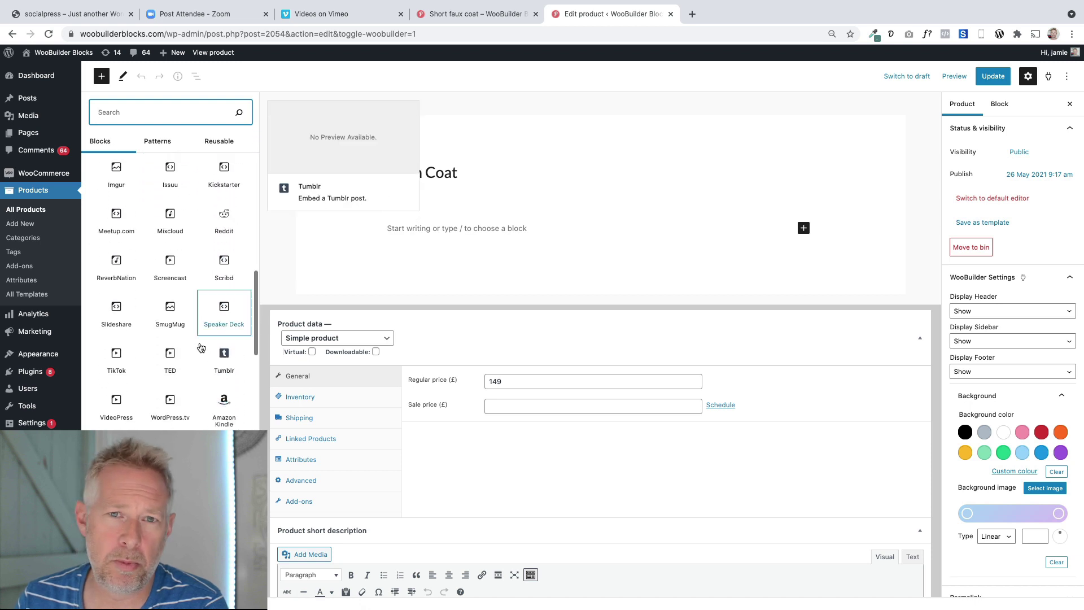
scroll(203, 339, "down", 10)
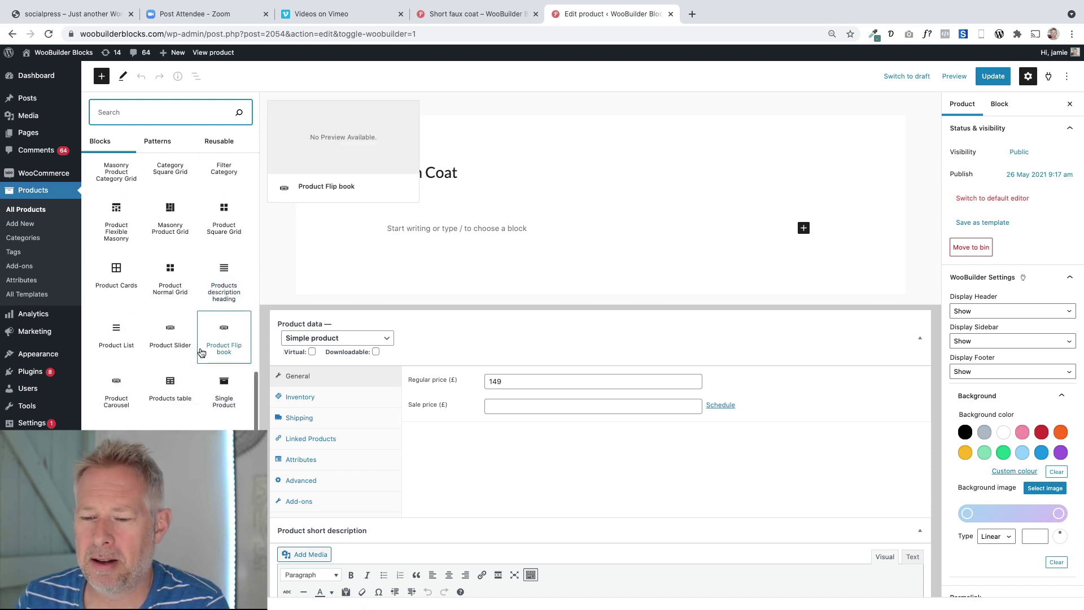
scroll(170, 328, "down", 3)
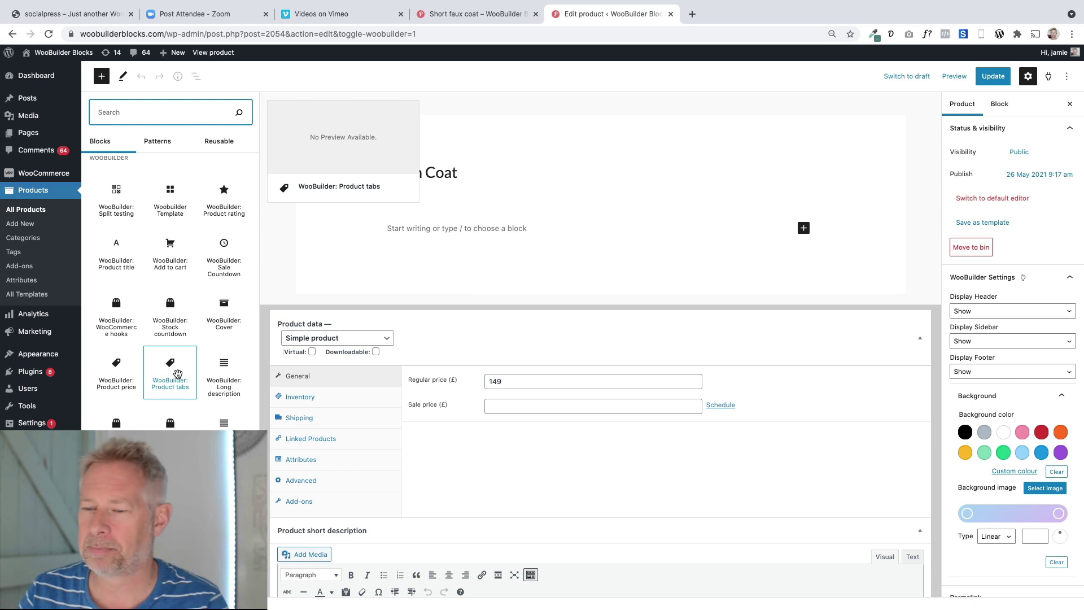
left_click(473, 18)
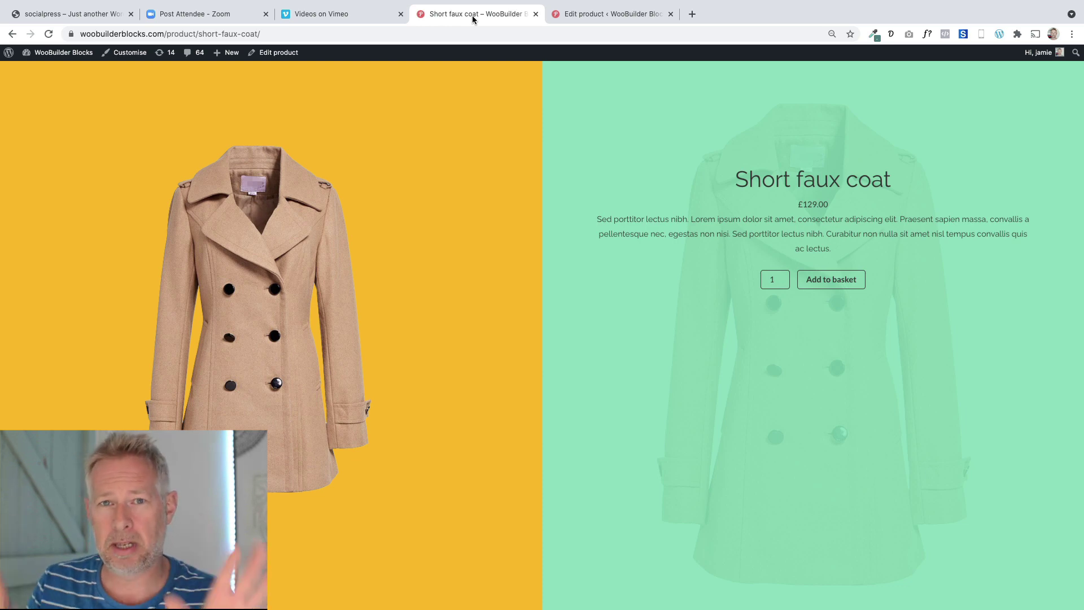
left_click(574, 16)
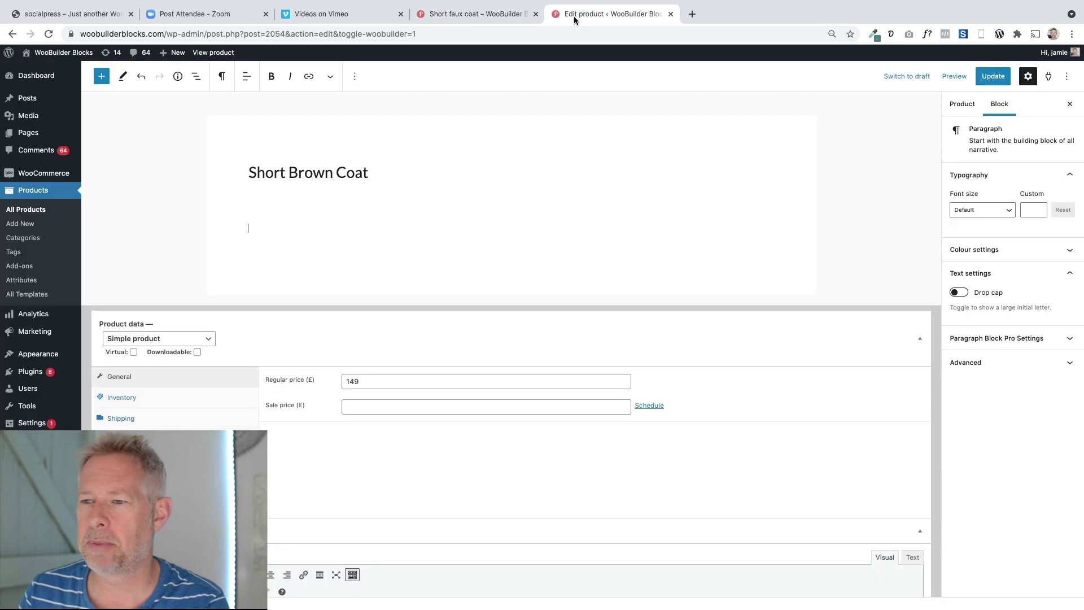
Insert a Columns block into the product page and delete the empty paragraph above it
left_click(101, 79)
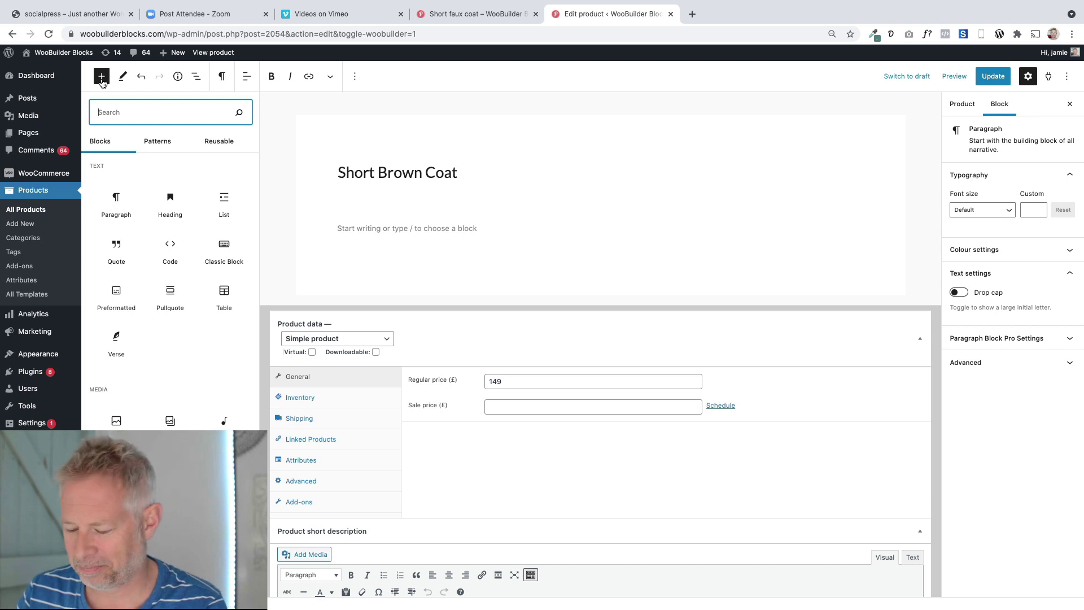
type("colu")
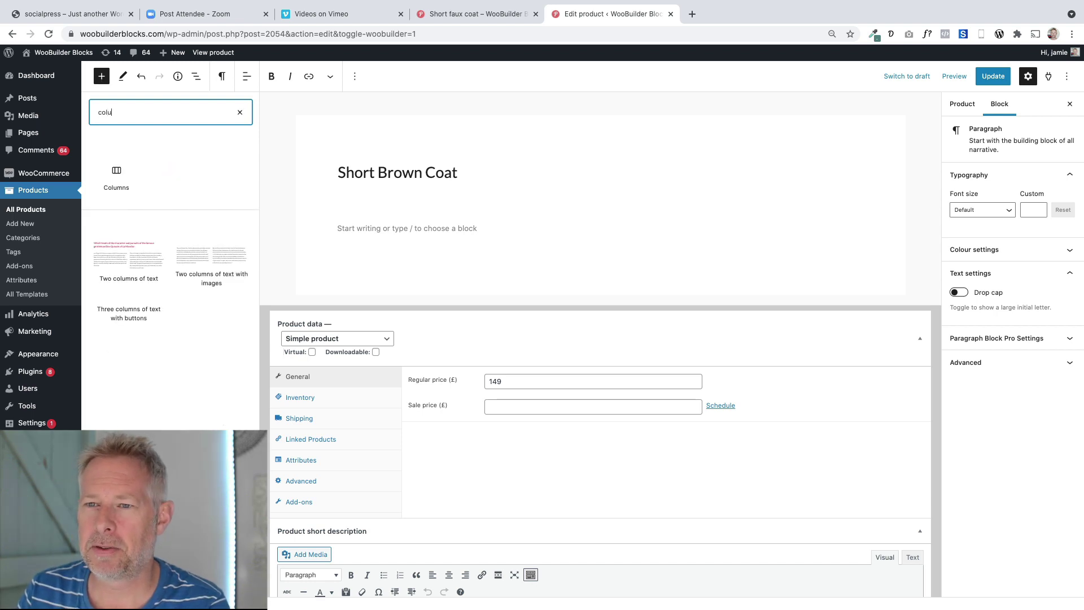
left_click(106, 168)
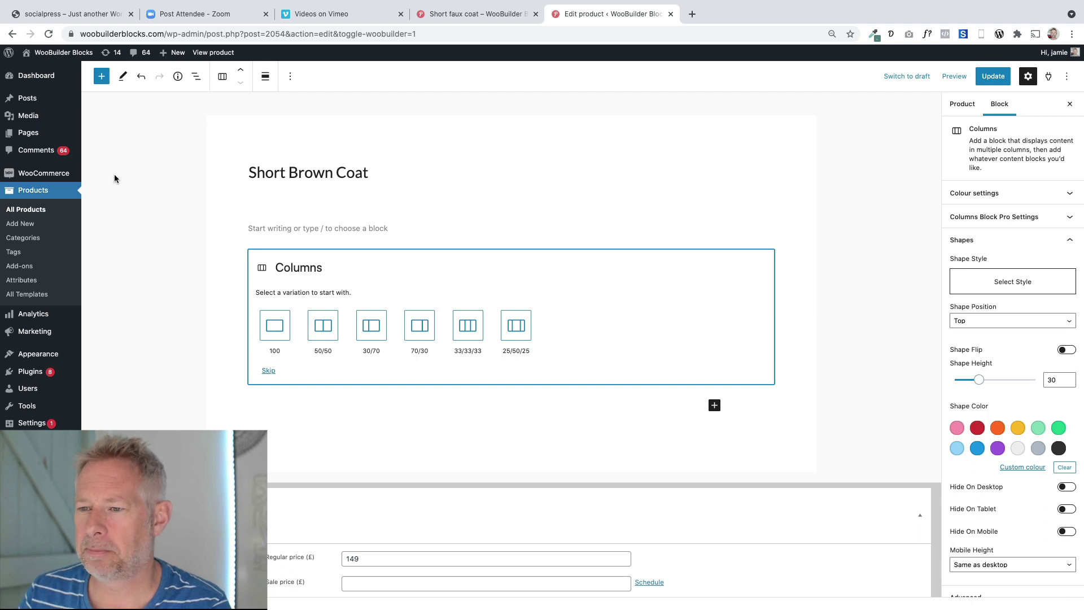
left_click(258, 229)
key("BackSpace")
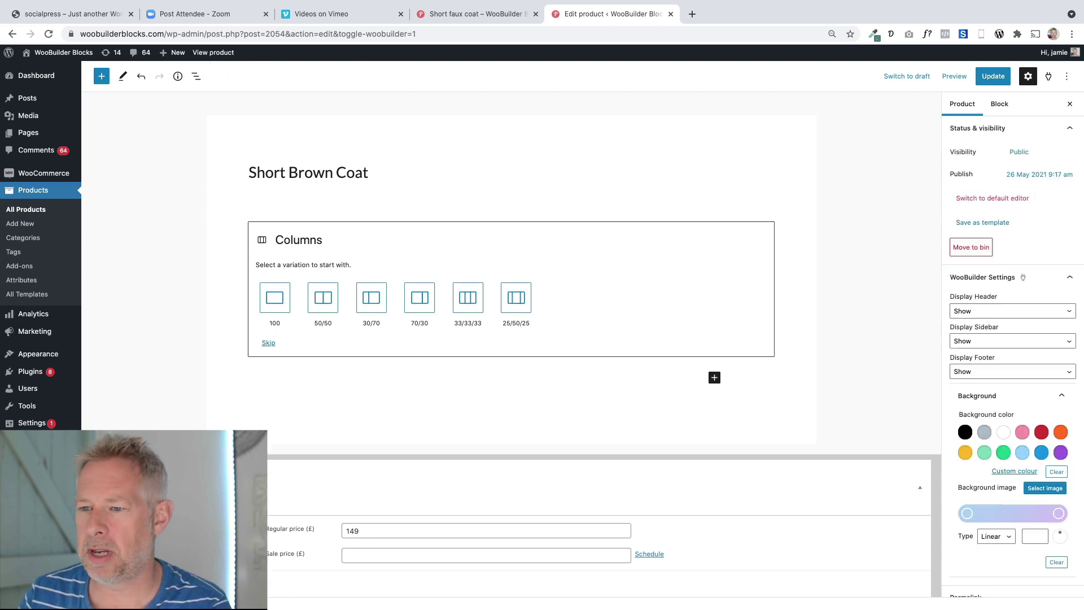
Check the Short faux coat reference page and give the Columns block the 50/50 layout
left_click(458, 14)
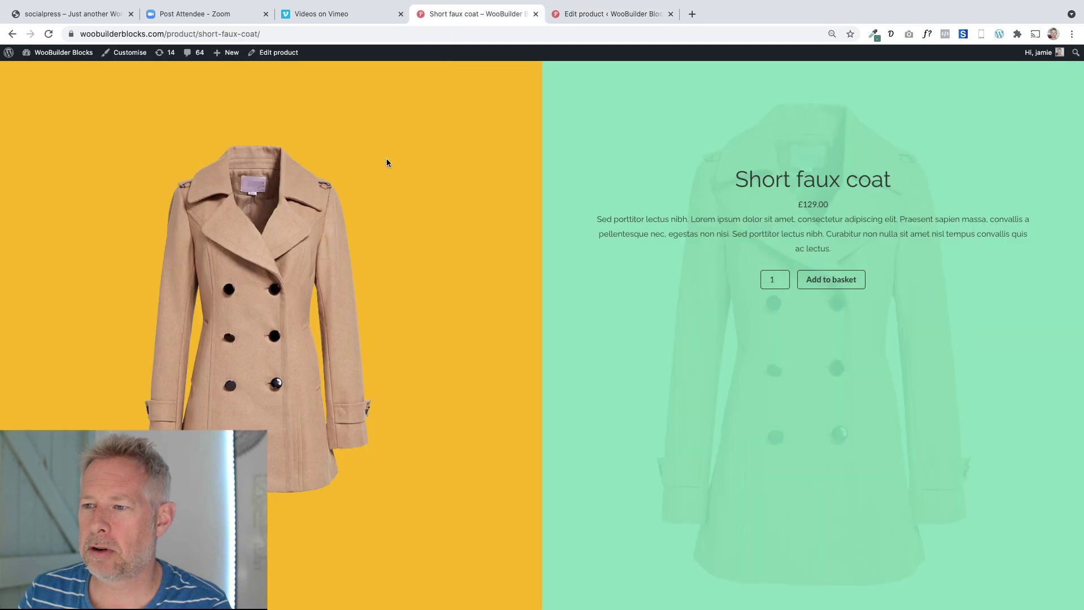
left_click(594, 20)
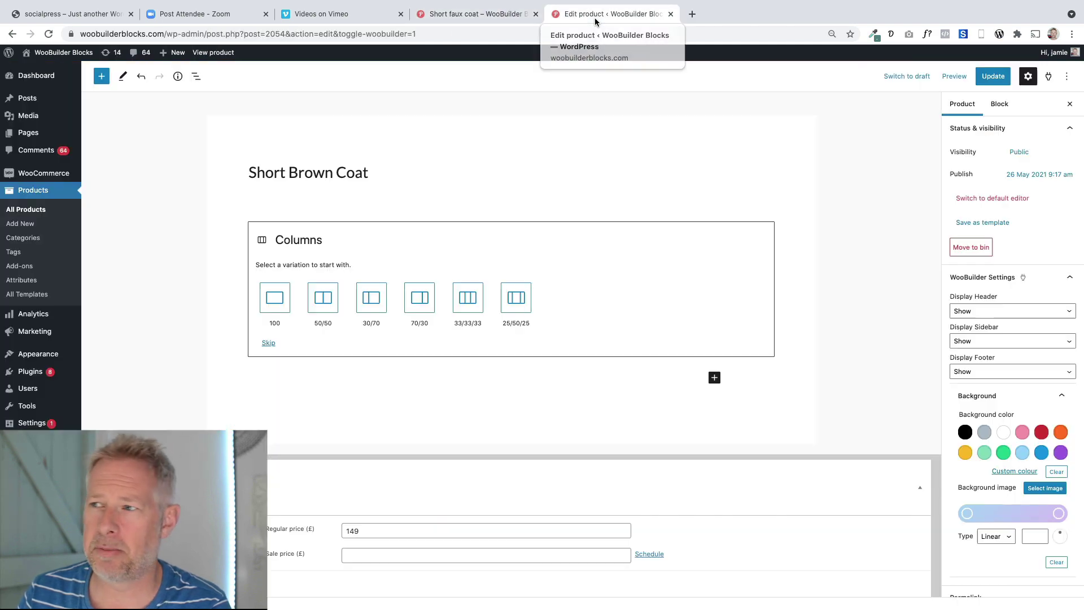
left_click(325, 300)
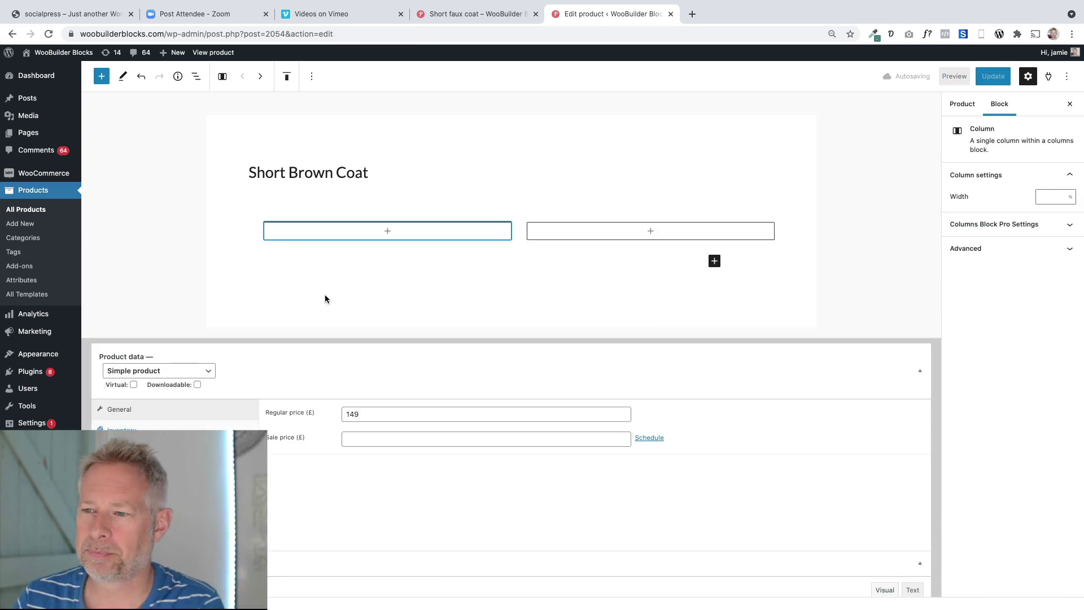
Add an Image block to the first column using Coat-Transparent-Background.png from the media library, following the reference page
left_click(434, 14)
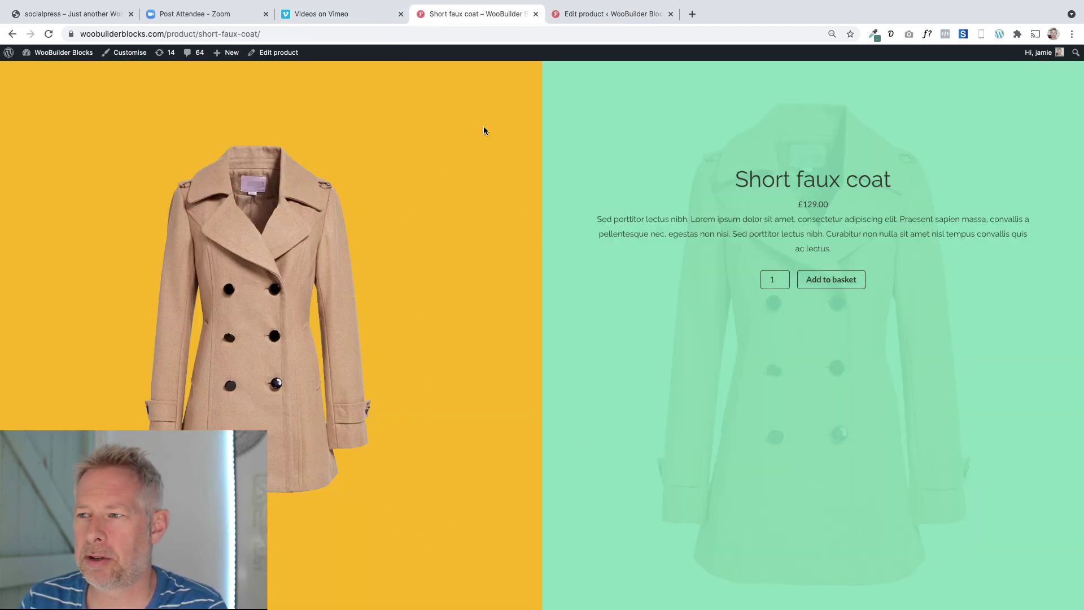
left_click(600, 15)
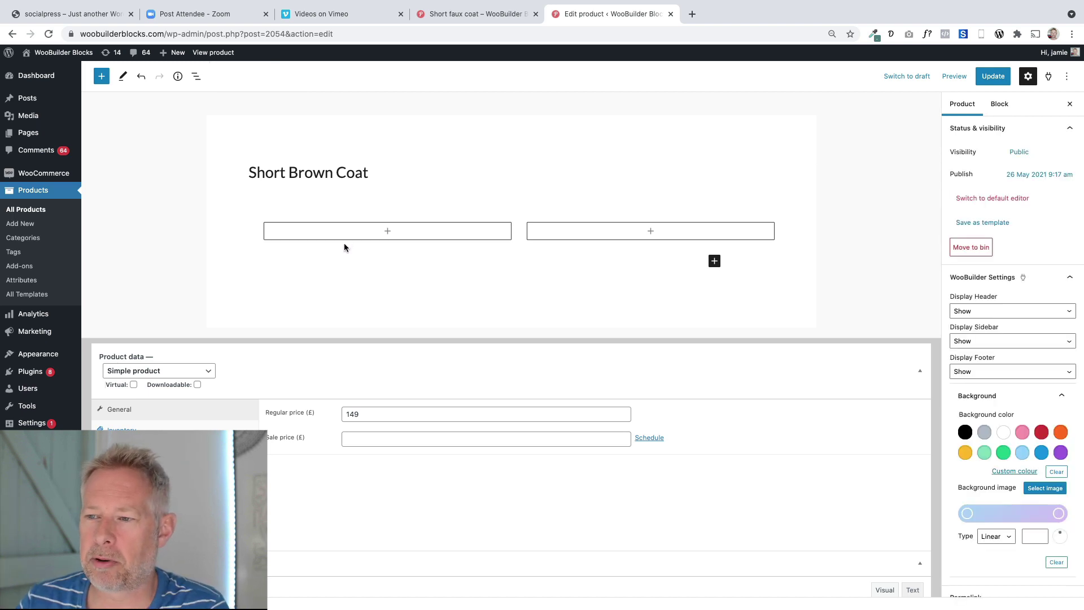
left_click(385, 231)
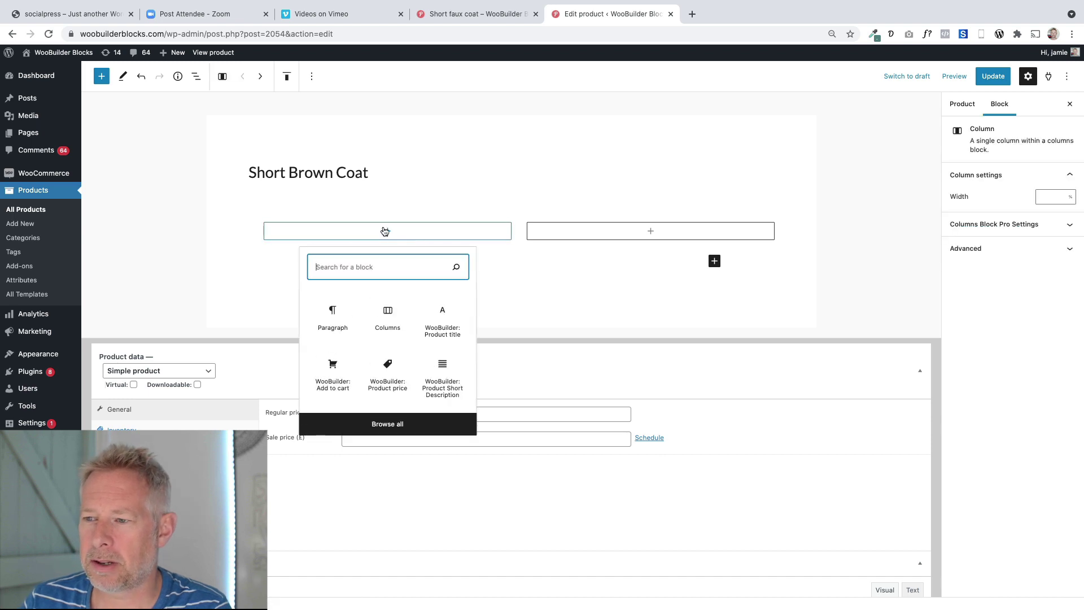
type("image")
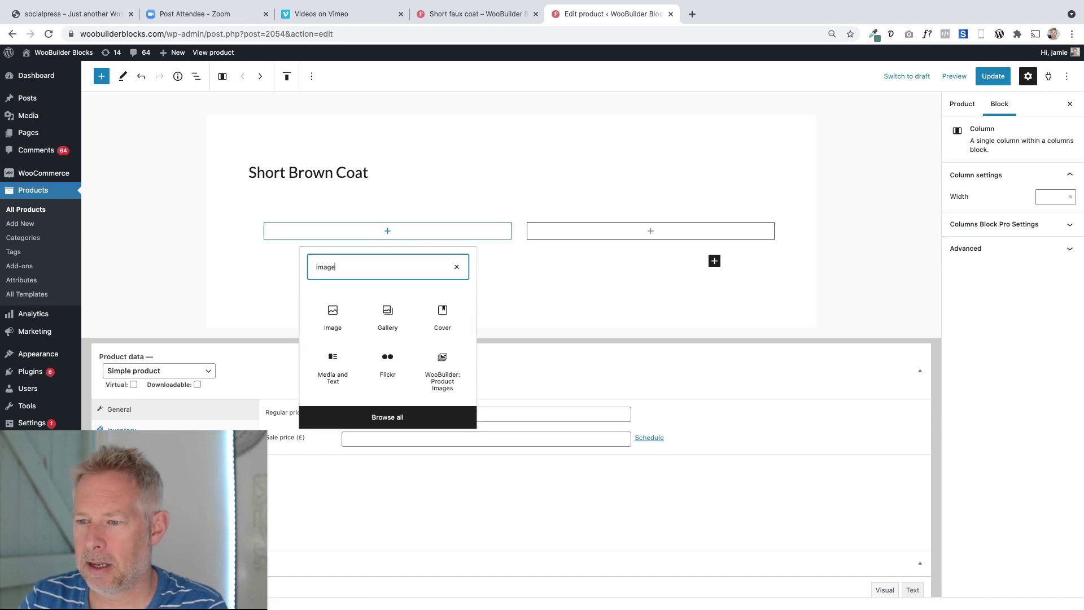
left_click(342, 311)
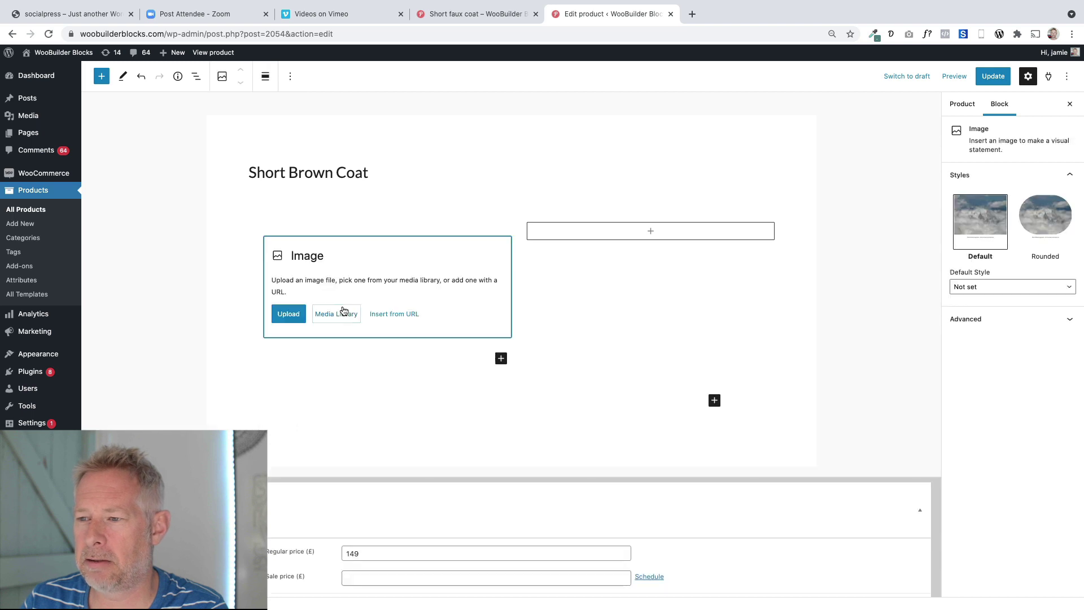
left_click(336, 314)
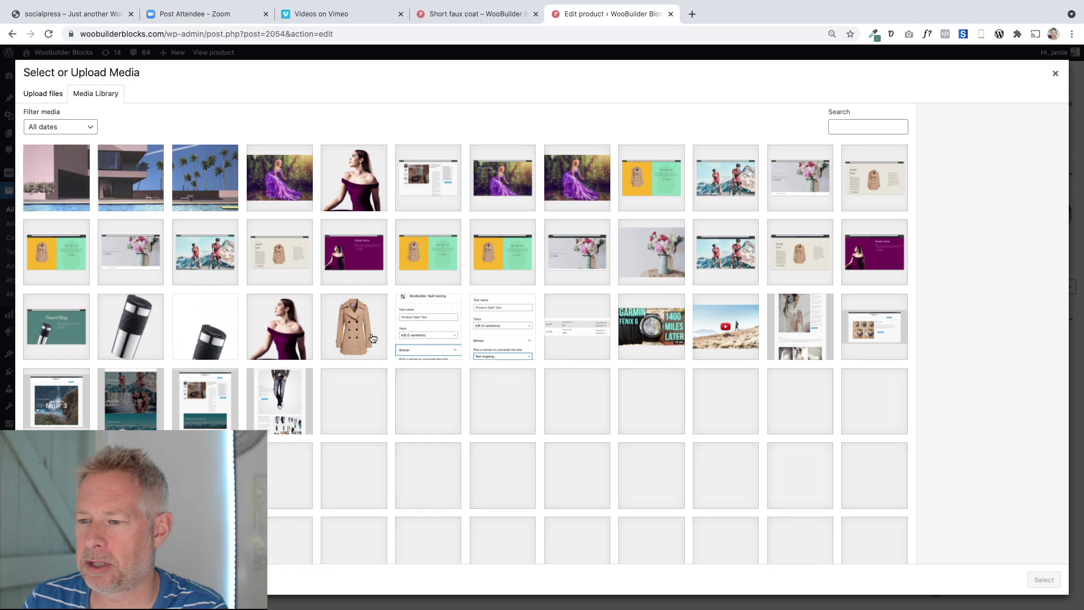
left_click(372, 338)
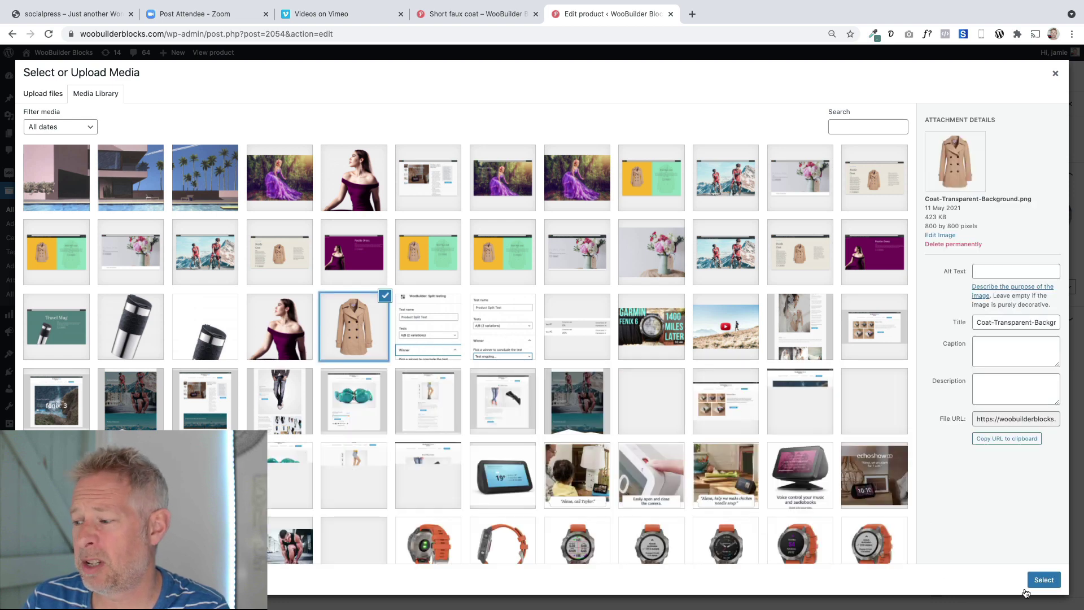
left_click(1041, 580)
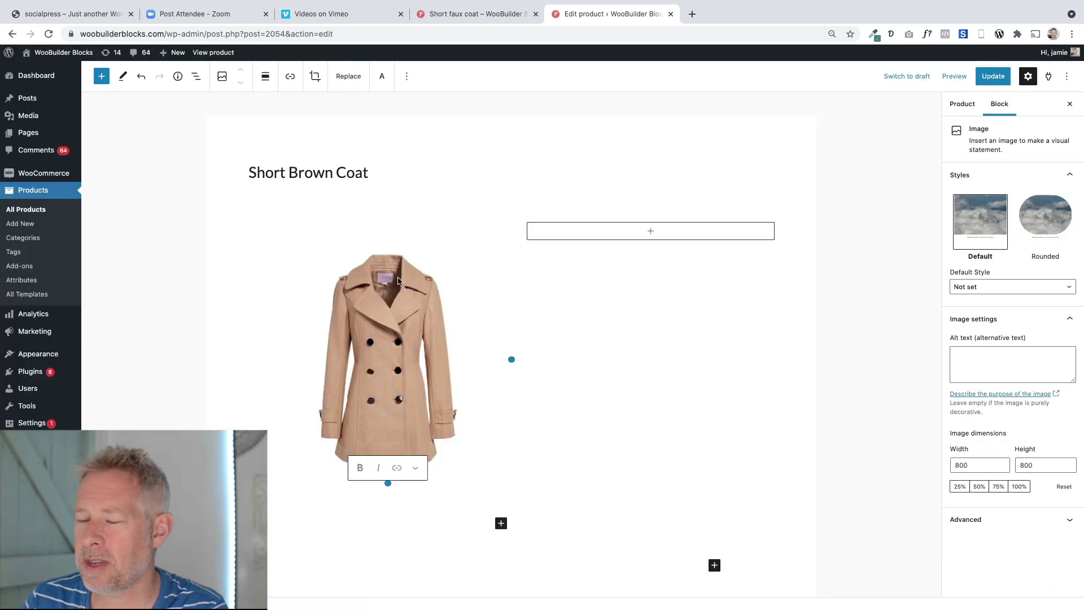
Set the background of the column holding the coat image to solid yellow (#fcb900), matching the reference page, and open its custom colour picker
left_click(297, 234)
left_click(303, 229)
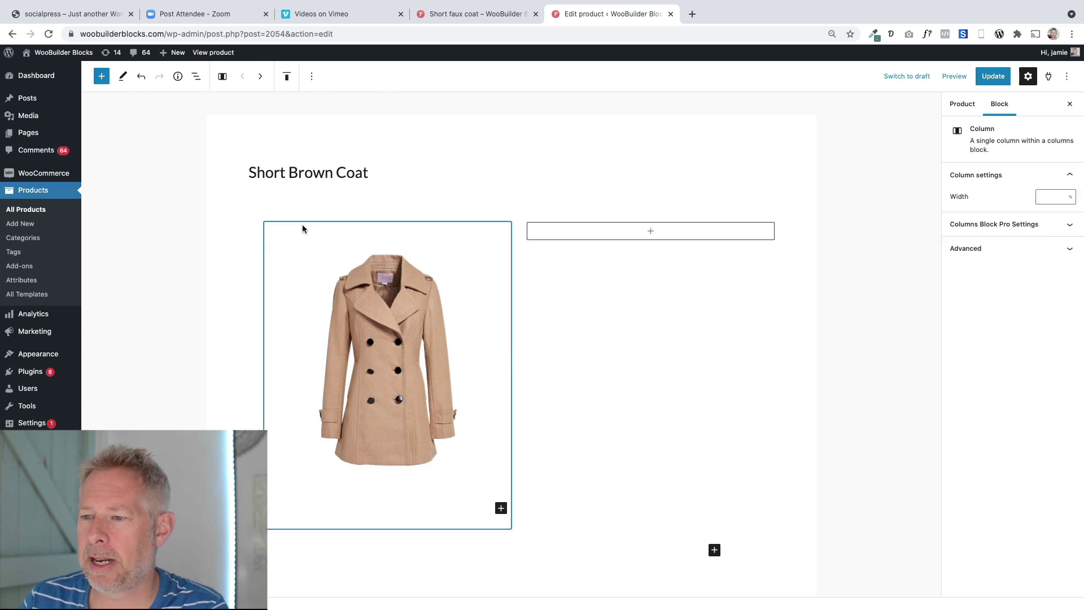
left_click(1000, 225)
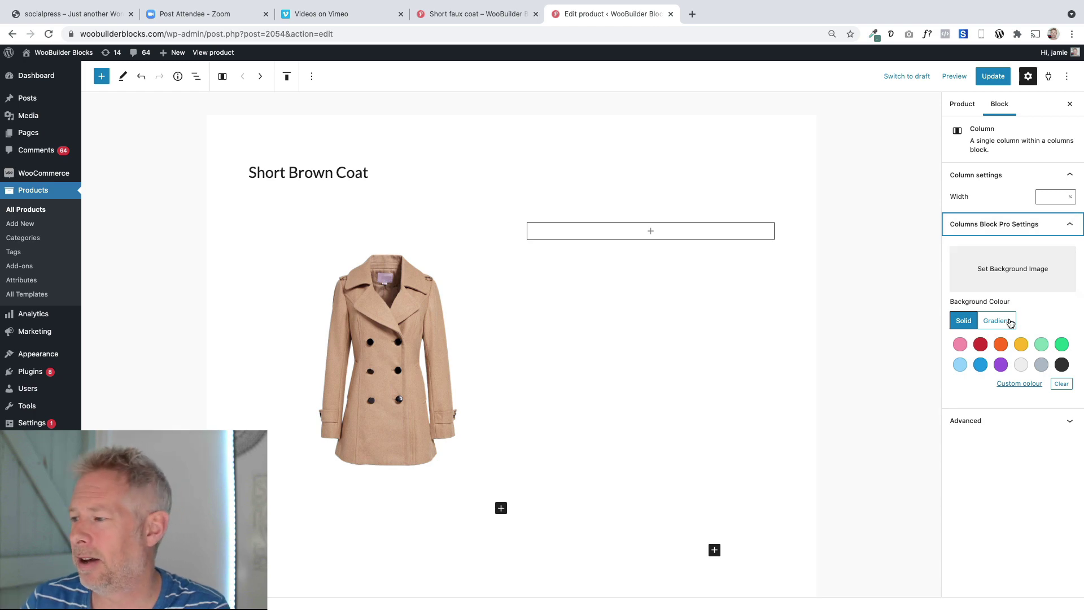
left_click(1000, 344)
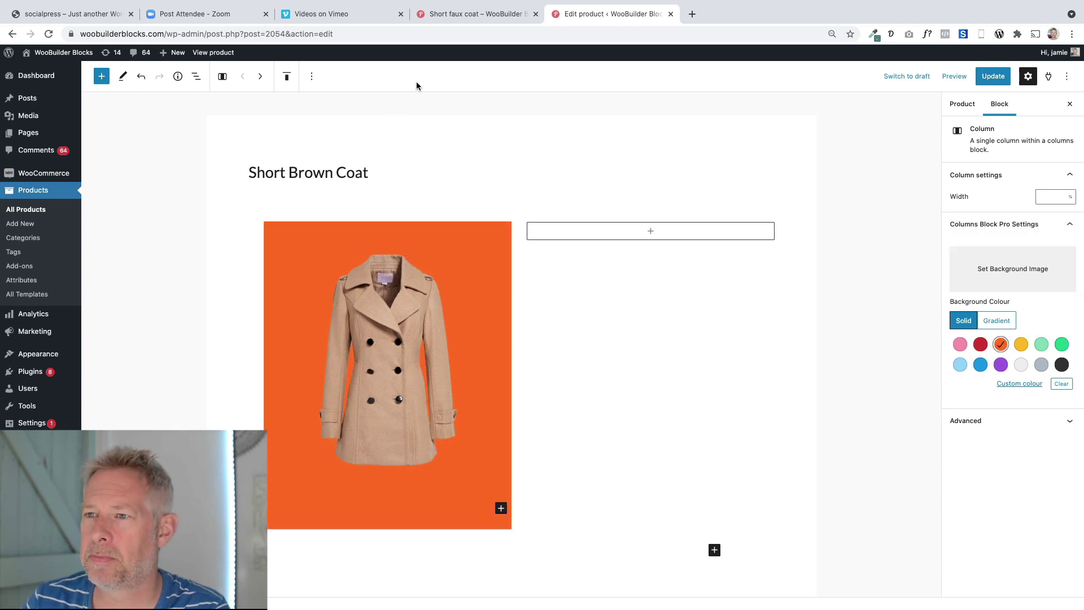
left_click(459, 15)
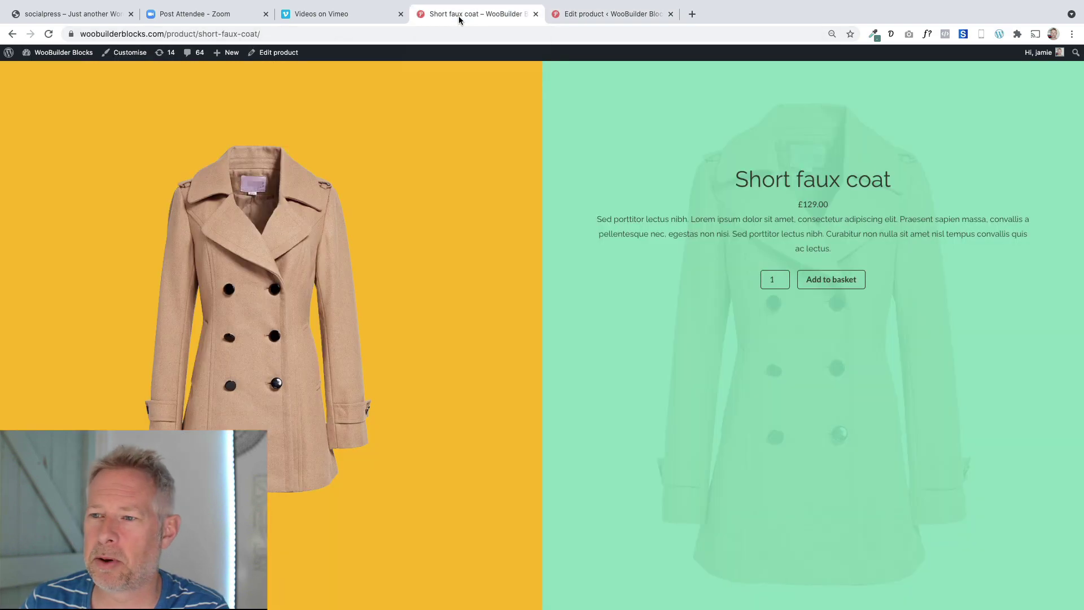
left_click(610, 13)
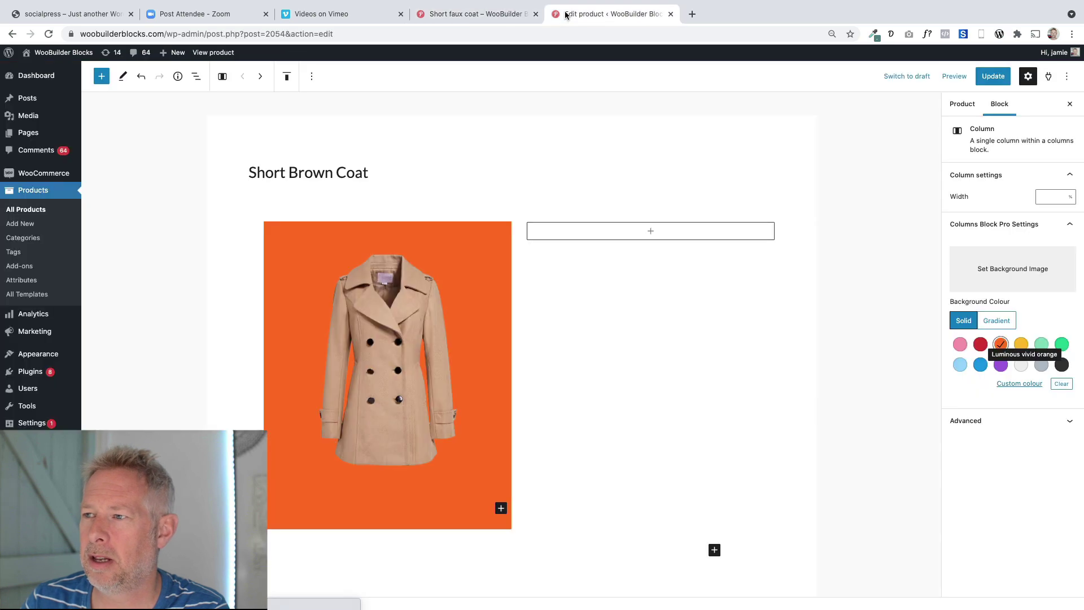
left_click(1016, 344)
left_click(1001, 344)
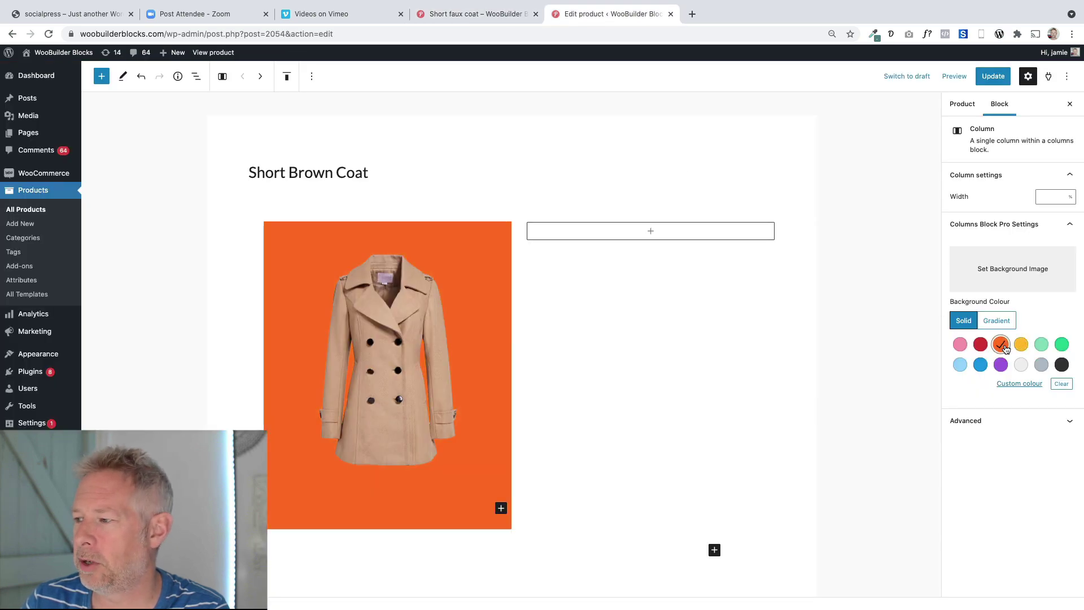
left_click(1021, 345)
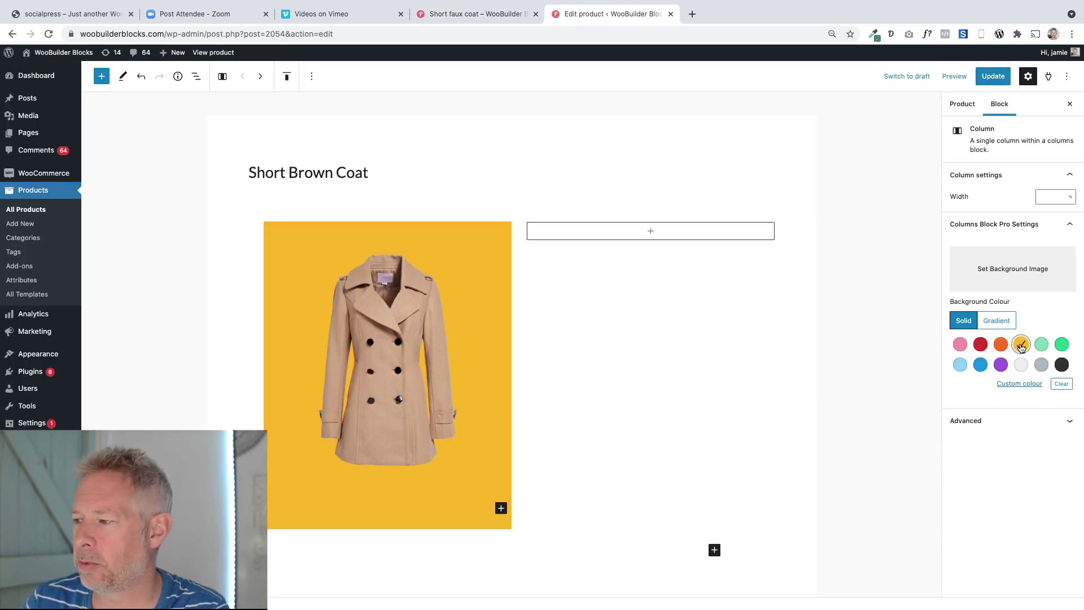
left_click(1019, 384)
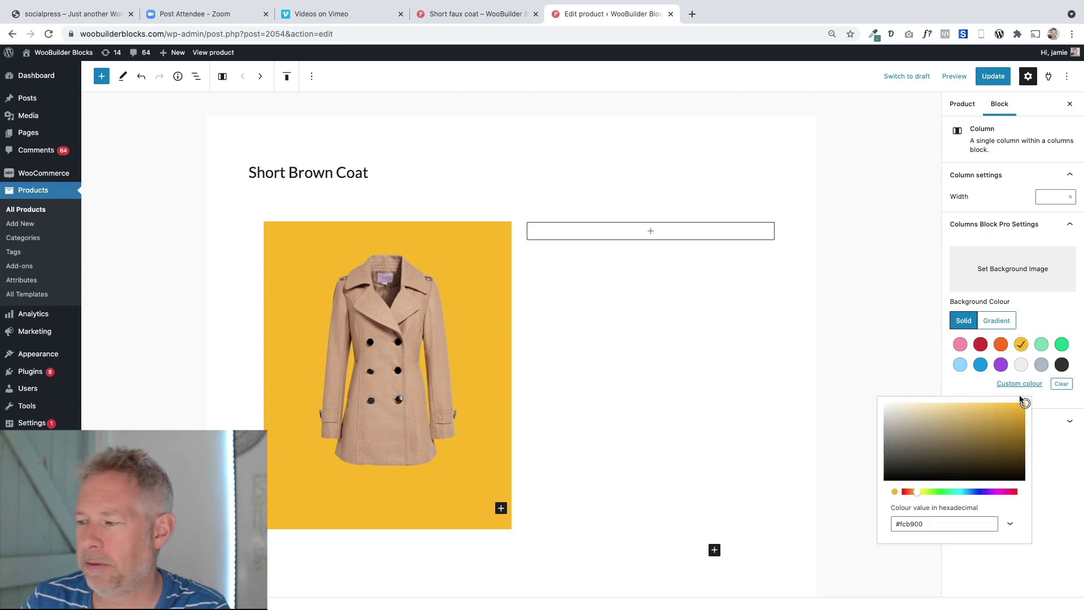
Close the custom colour picker and examine the product details in the green column of the Short faux coat reference page
left_click(1036, 327)
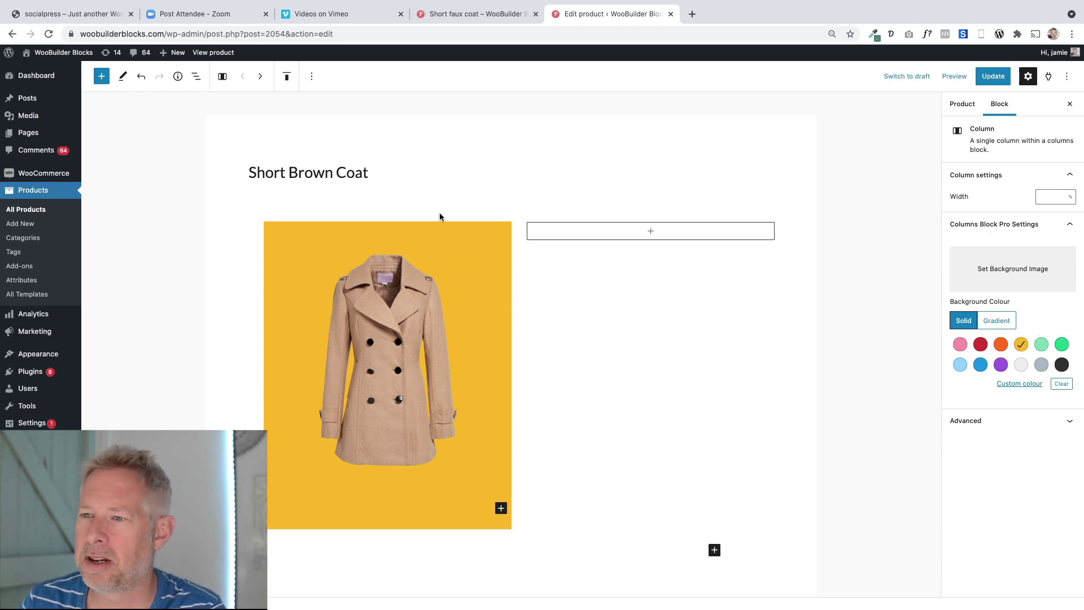
left_click(458, 16)
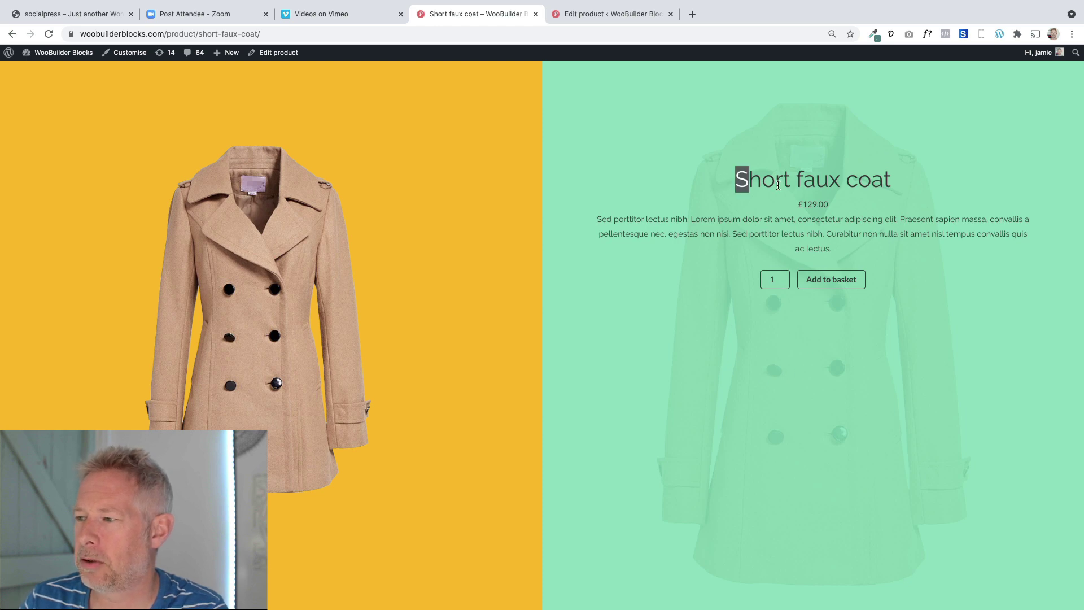
left_click_drag(778, 185, 892, 257)
left_click(569, 117)
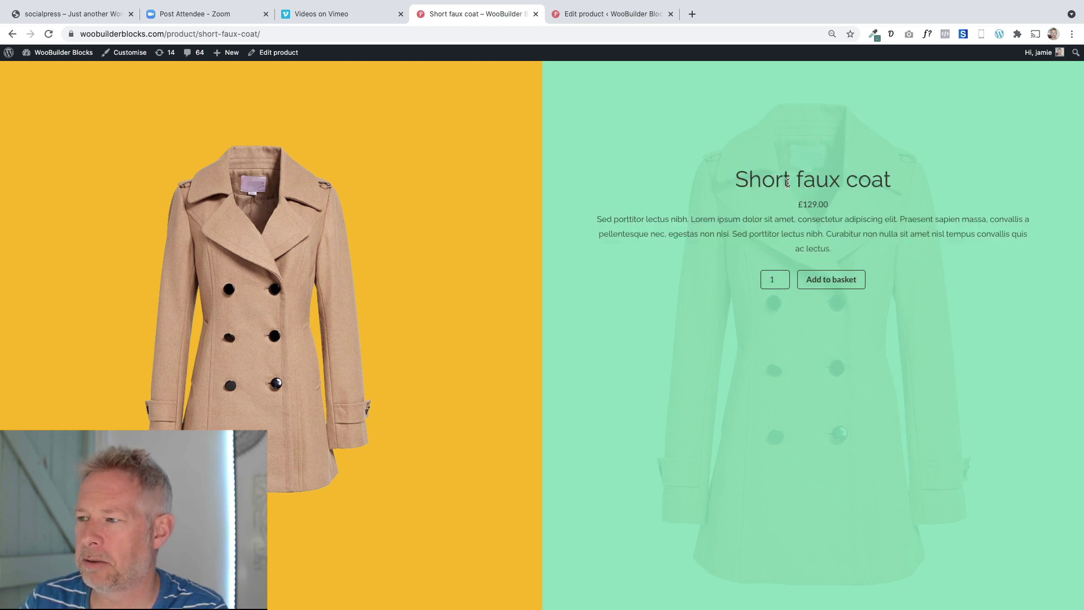
left_click(580, 14)
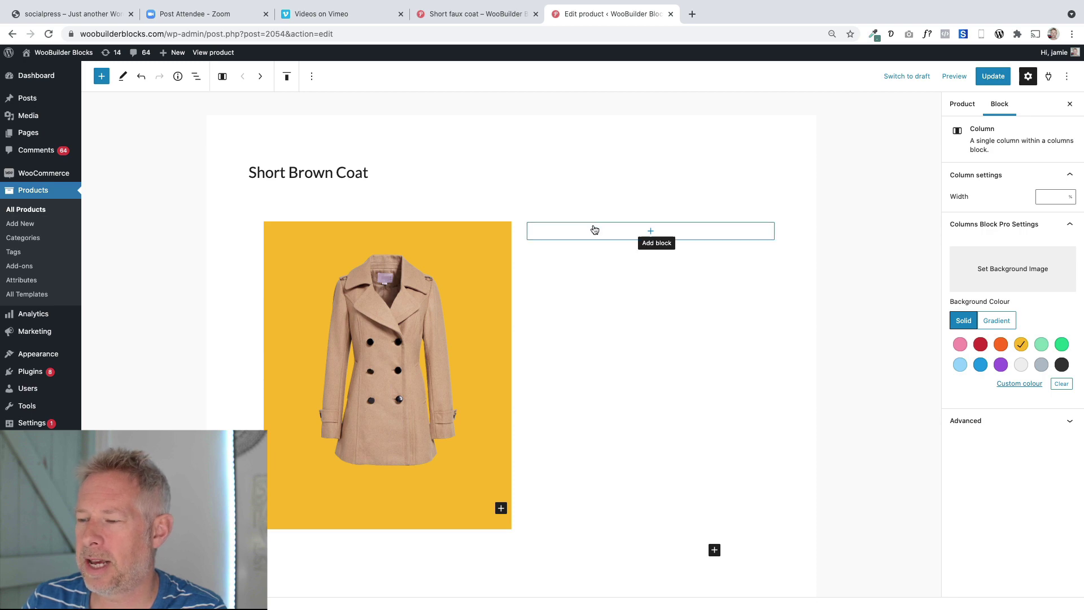
left_click(499, 14)
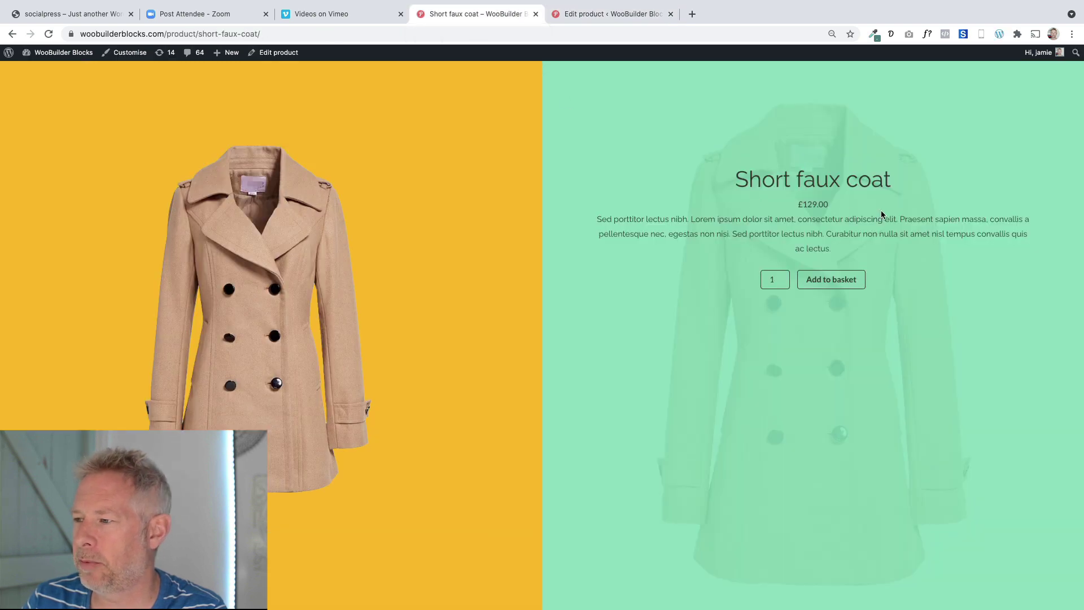
left_click(585, 15)
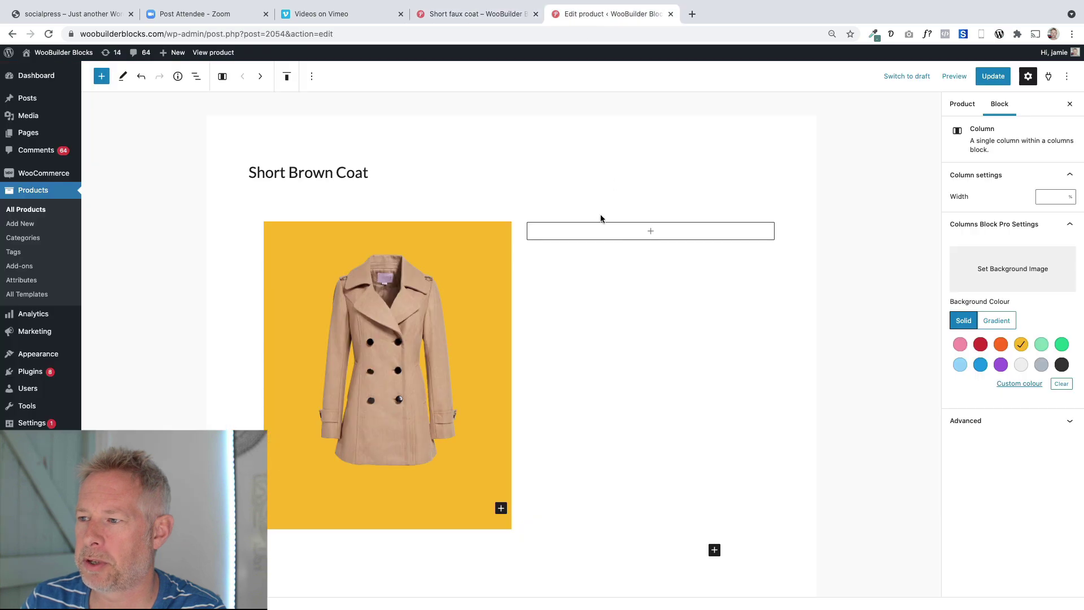
Add a WooBuilder: Product title block to the empty second column
left_click(629, 234)
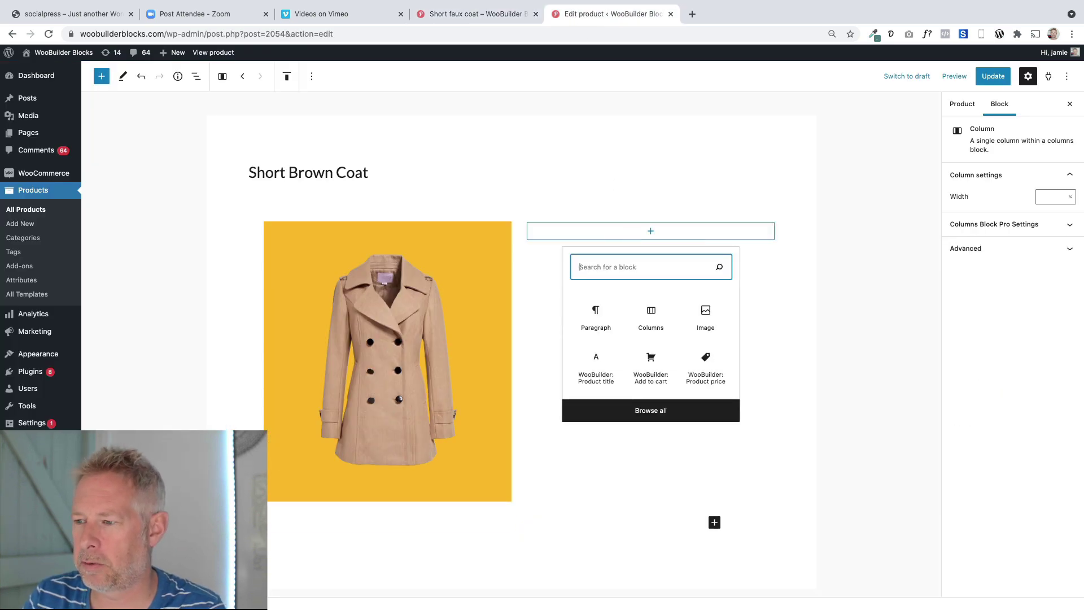
type("woobuilder produ")
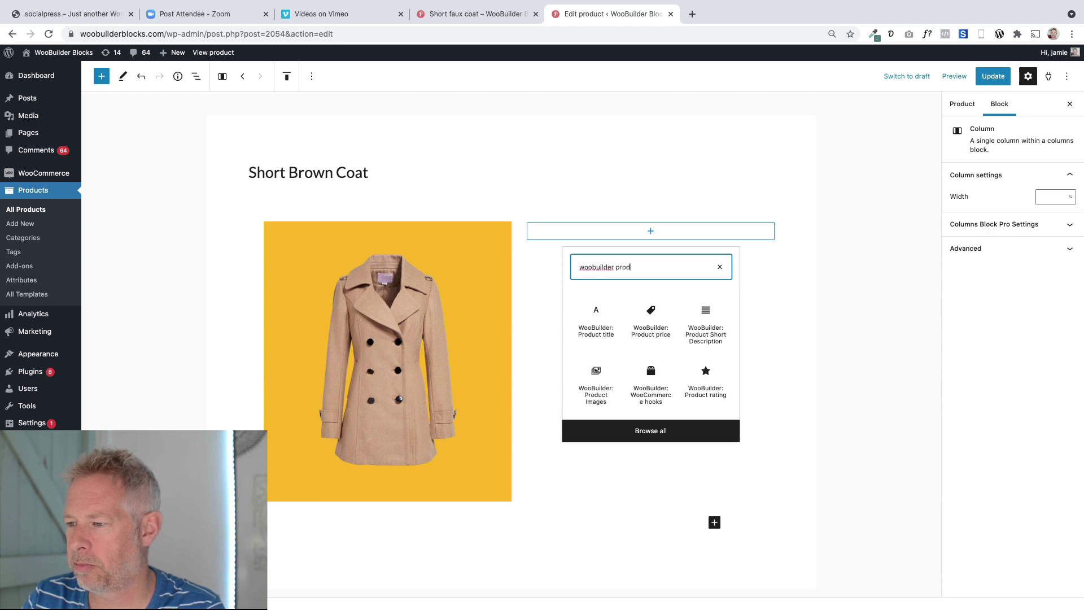
left_click(597, 310)
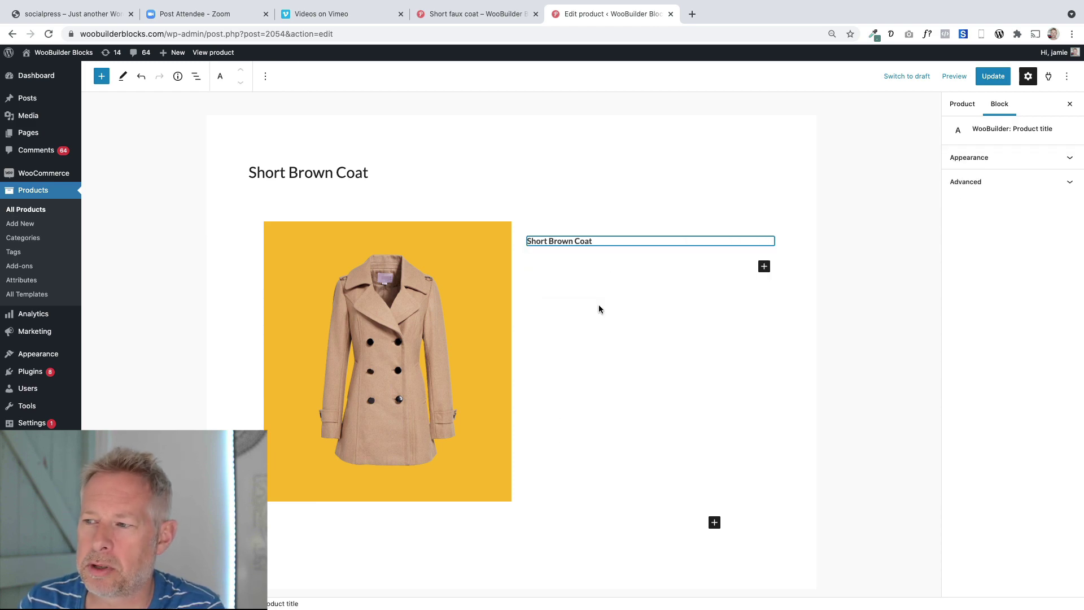
Set the product title block's font size to 43 and its alignment to Center, following the Short faux coat reference page
left_click(482, 16)
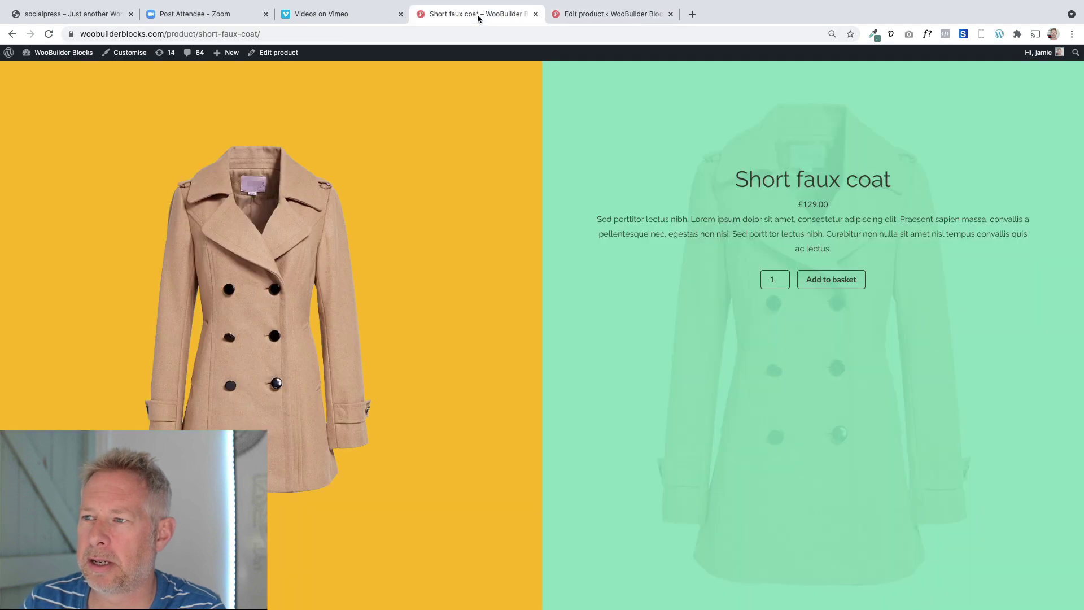
left_click(570, 14)
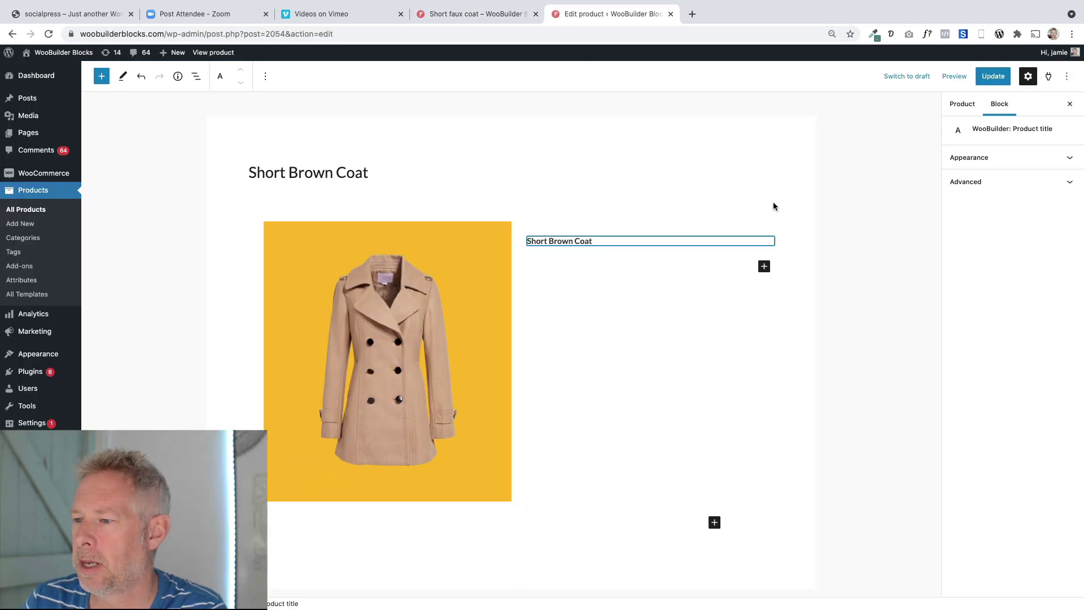
left_click(983, 161)
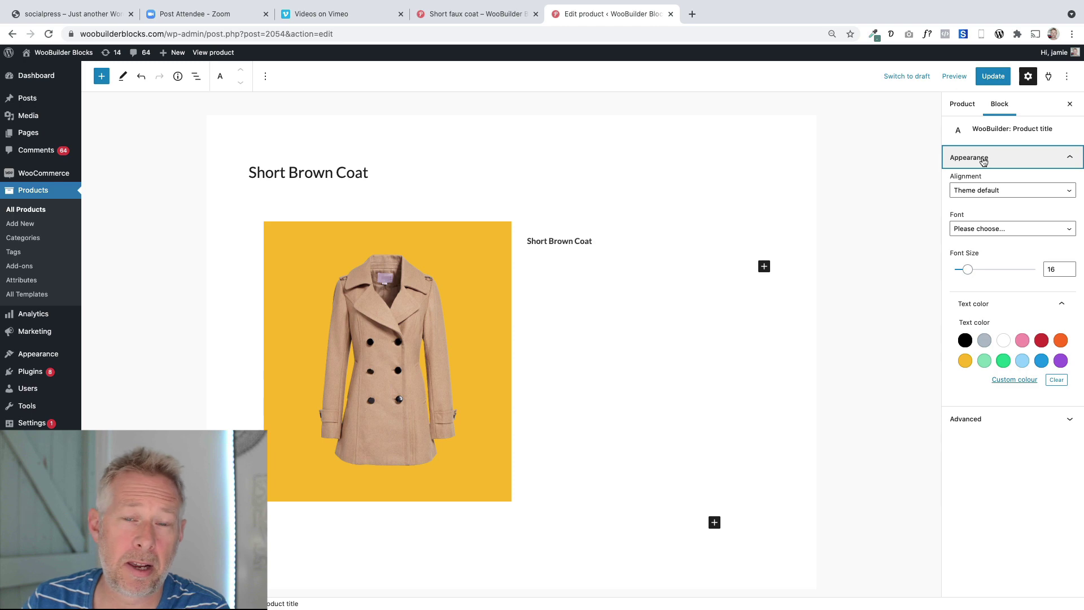
left_click_drag(967, 270, 990, 269)
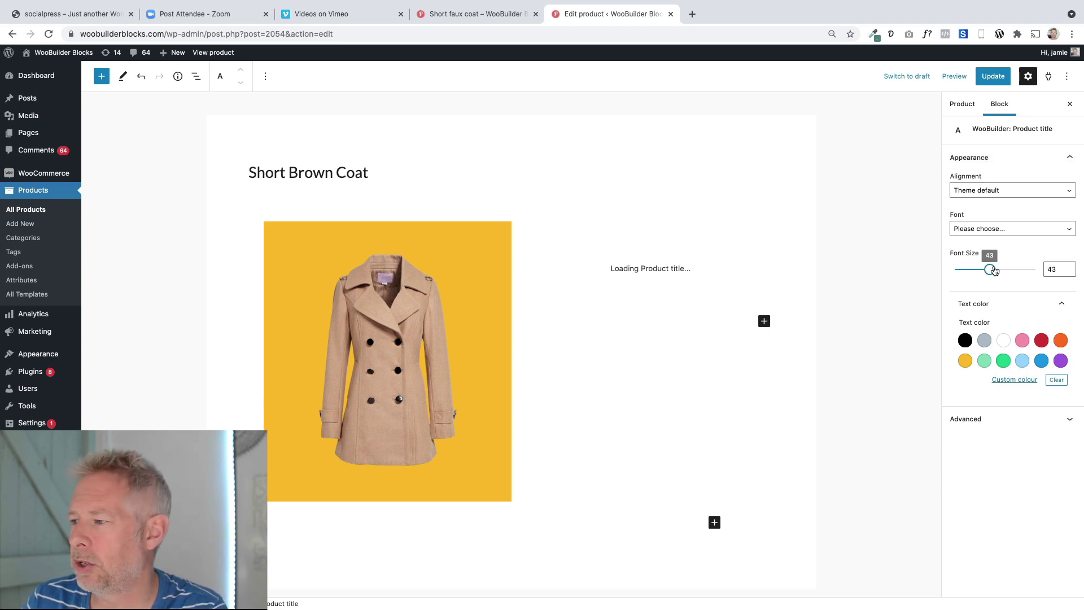
left_click(989, 192)
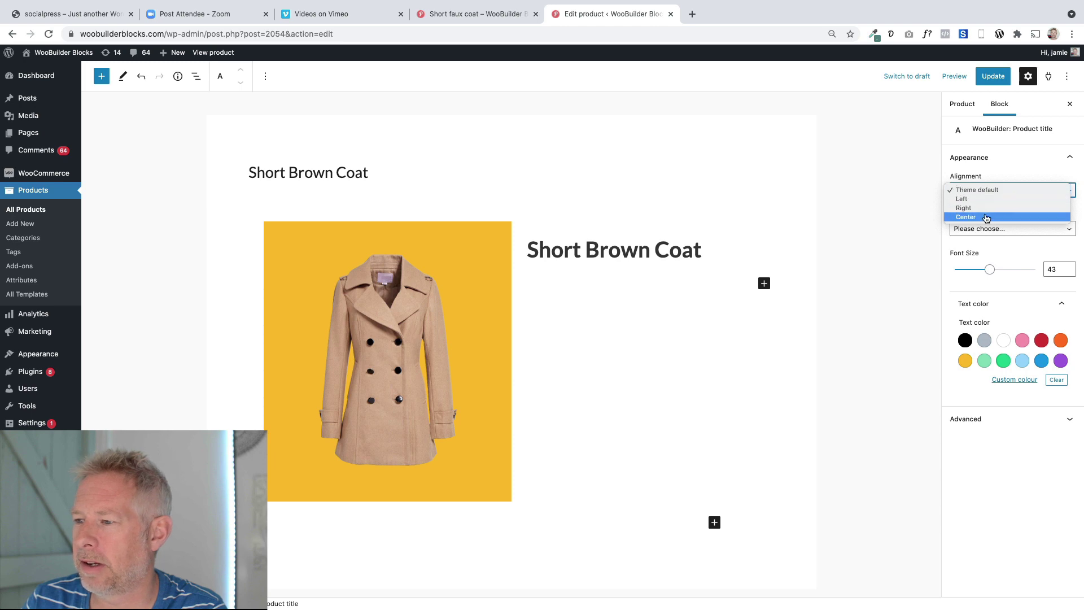
left_click(986, 218)
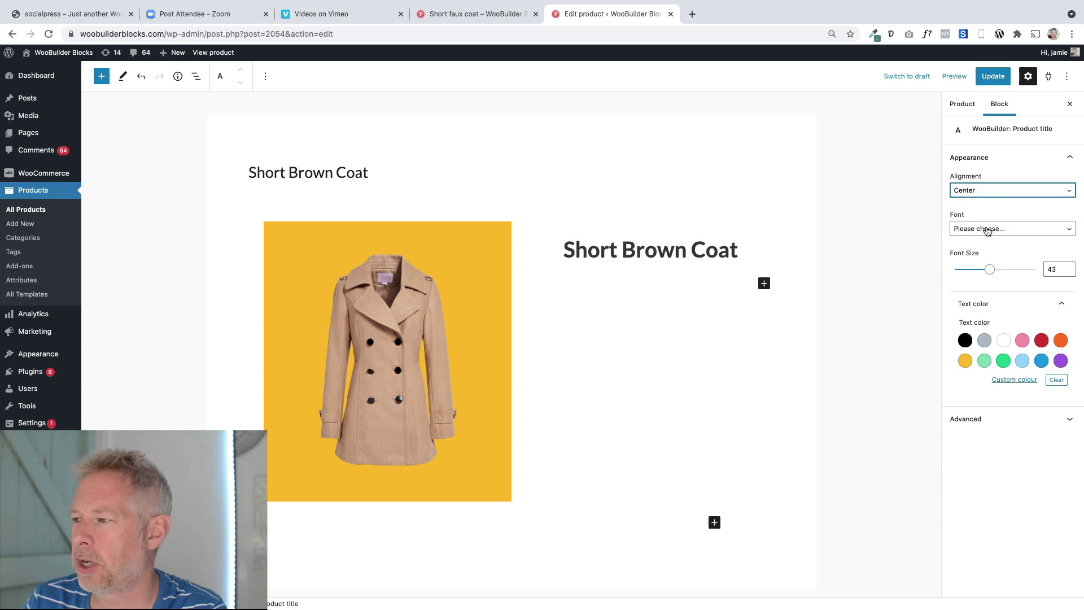
left_click(987, 230)
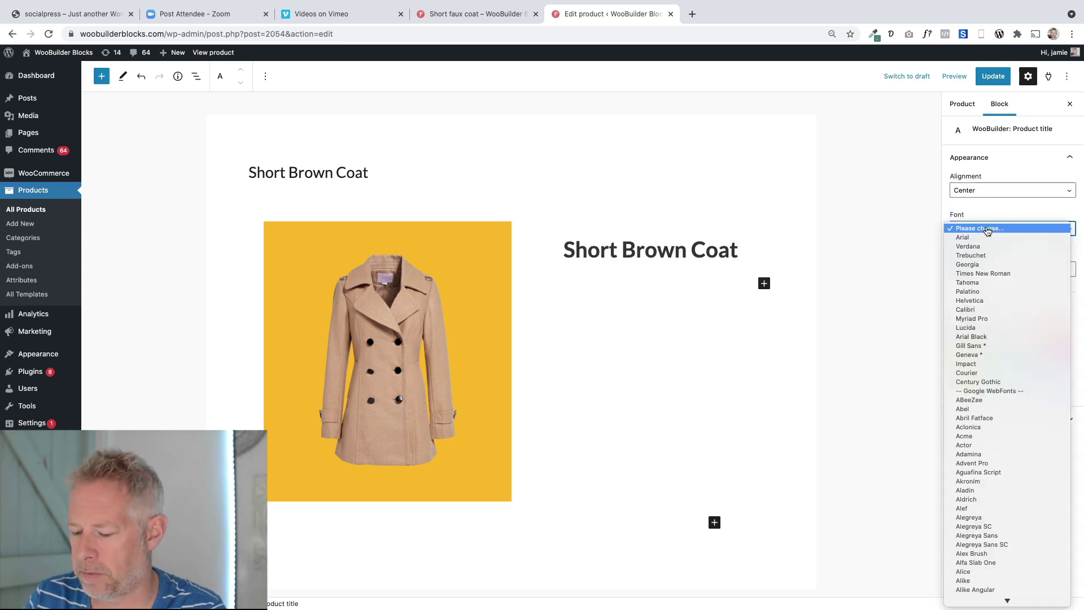
type("geo")
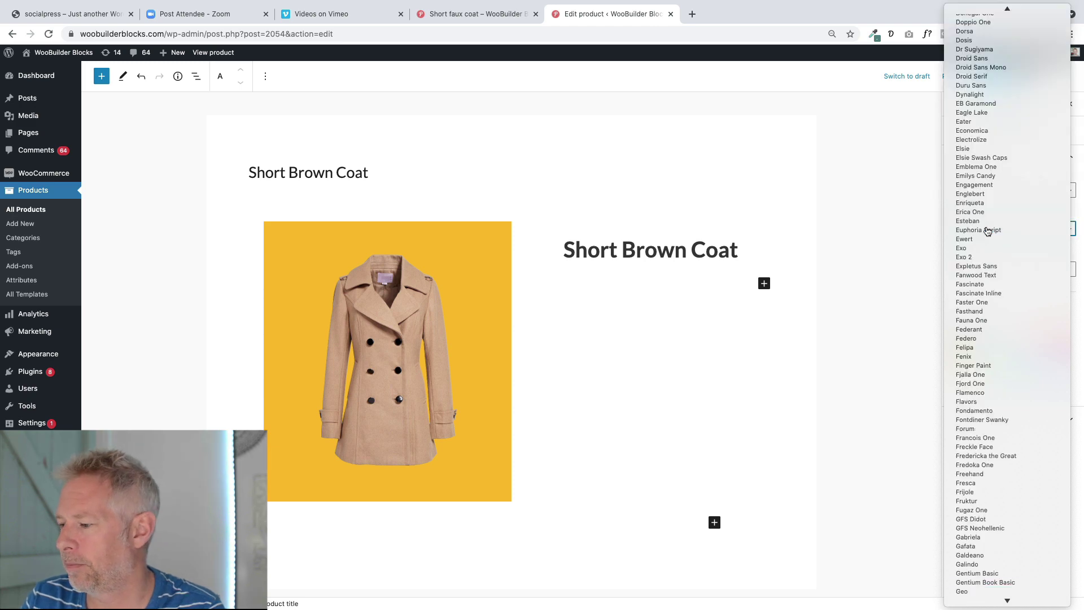
key("Return")
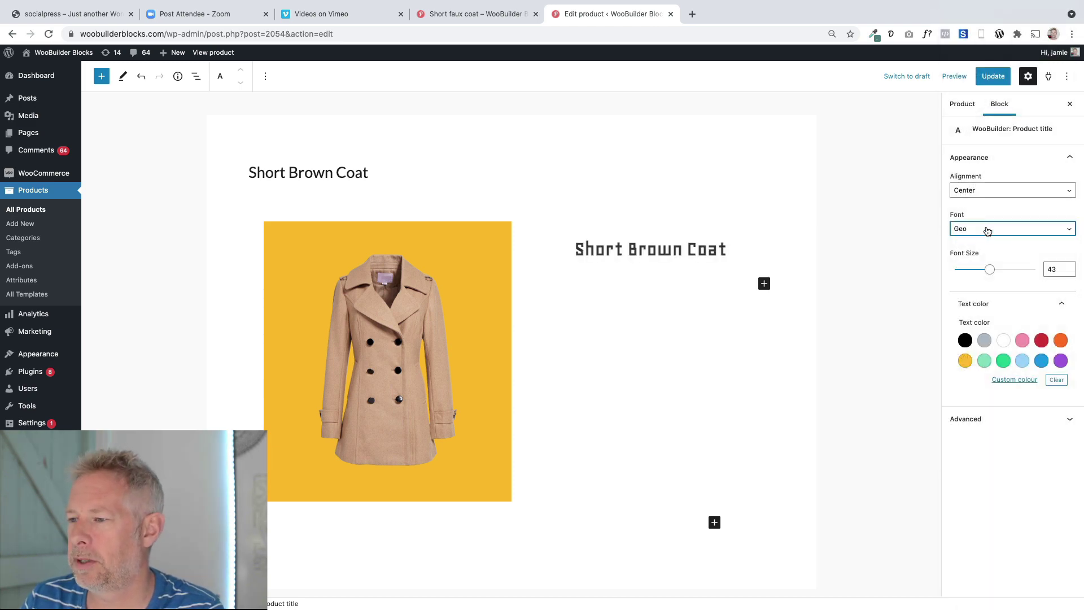
Set the product title block's font to Georgia
left_click(977, 231)
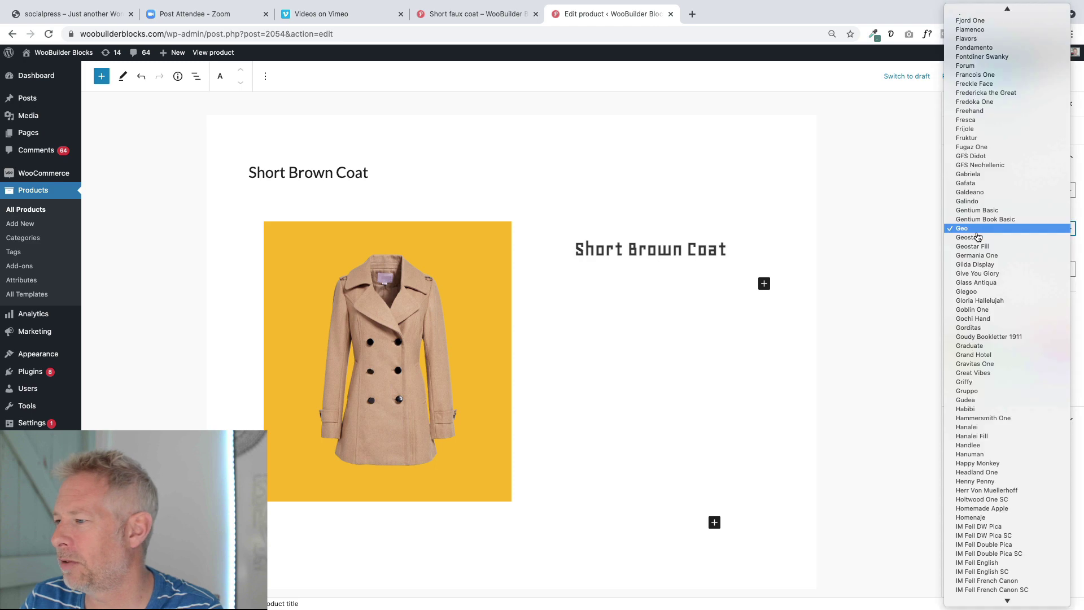
scroll(983, 237, "up", 5)
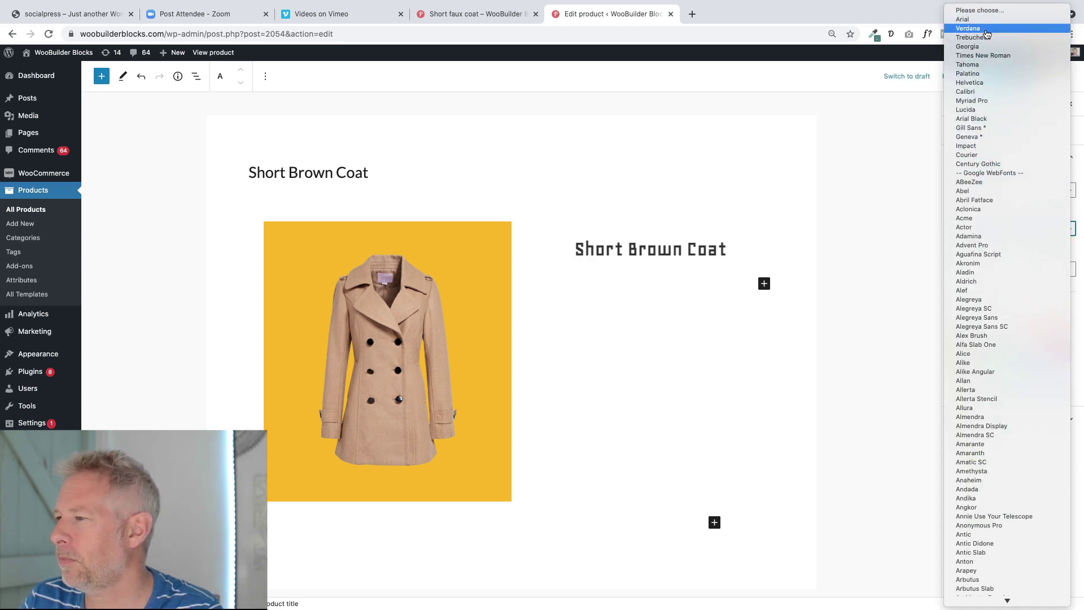
left_click(985, 47)
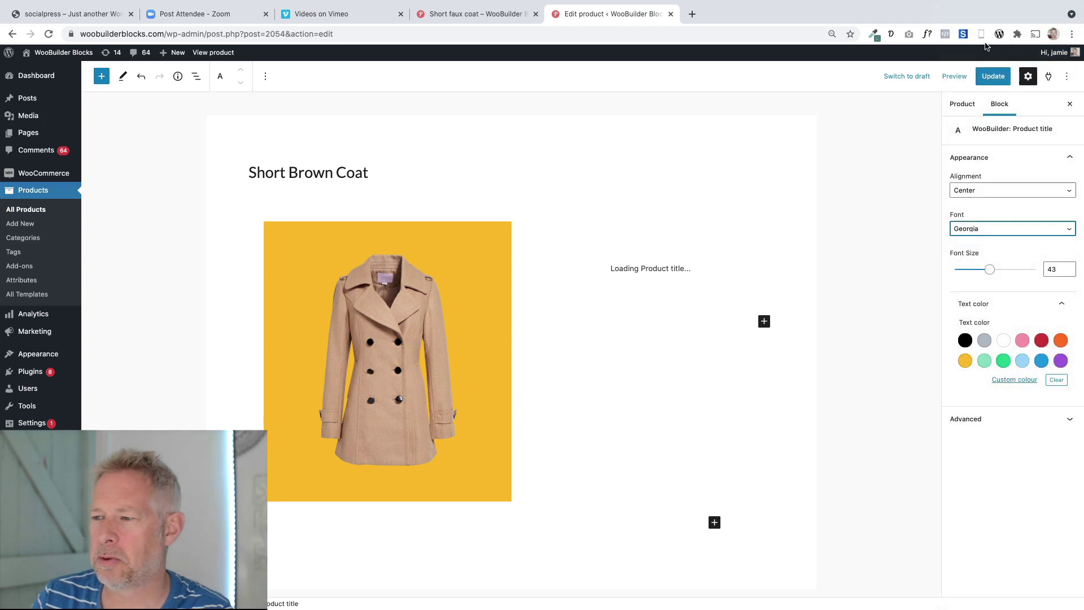
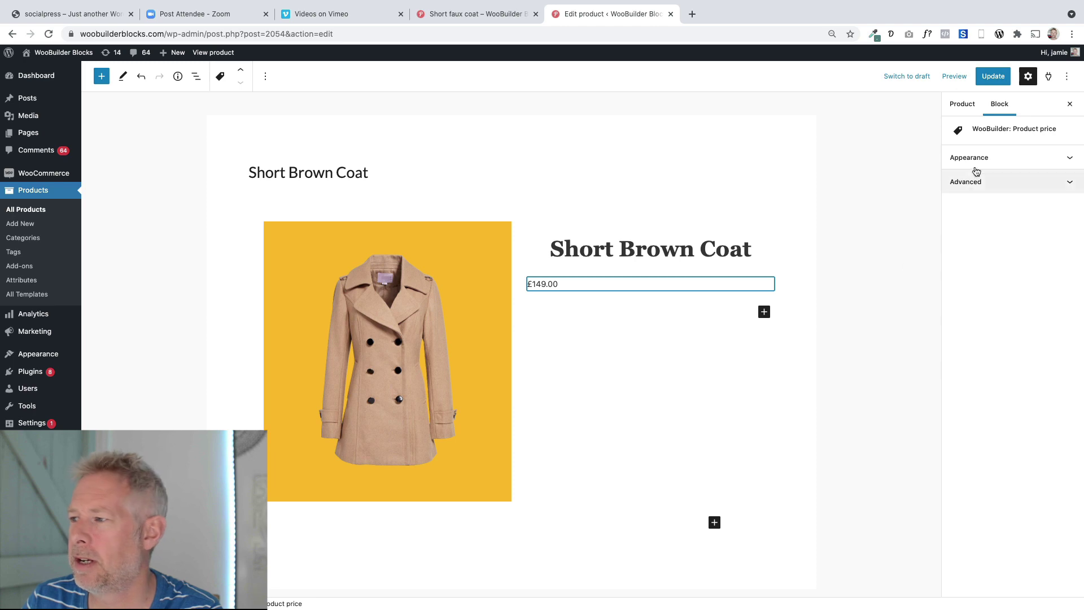
Set the alignment of the product price block to Center
left_click(974, 161)
left_click(985, 228)
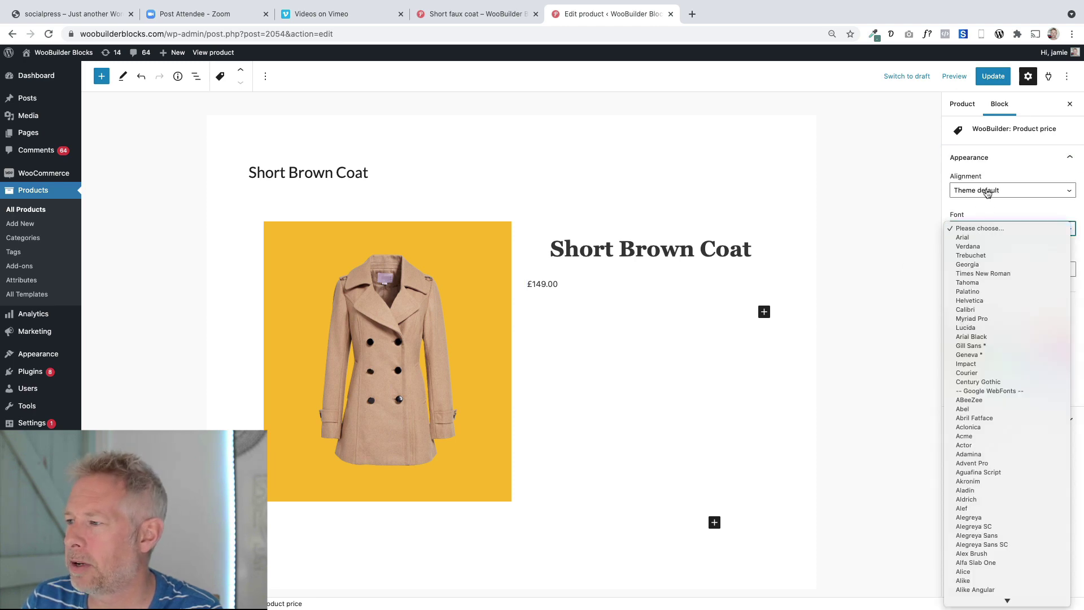
left_click(987, 190)
left_click(987, 191)
left_click(985, 219)
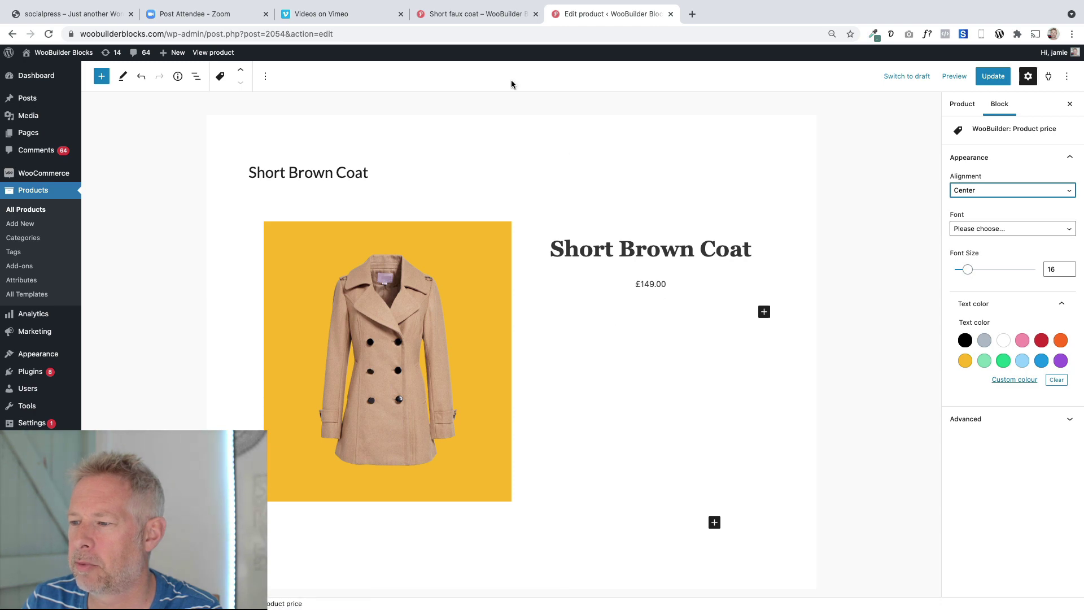
Add a WooBuilder: Product Short Description block below the price, following the Short faux coat reference page
left_click(495, 20)
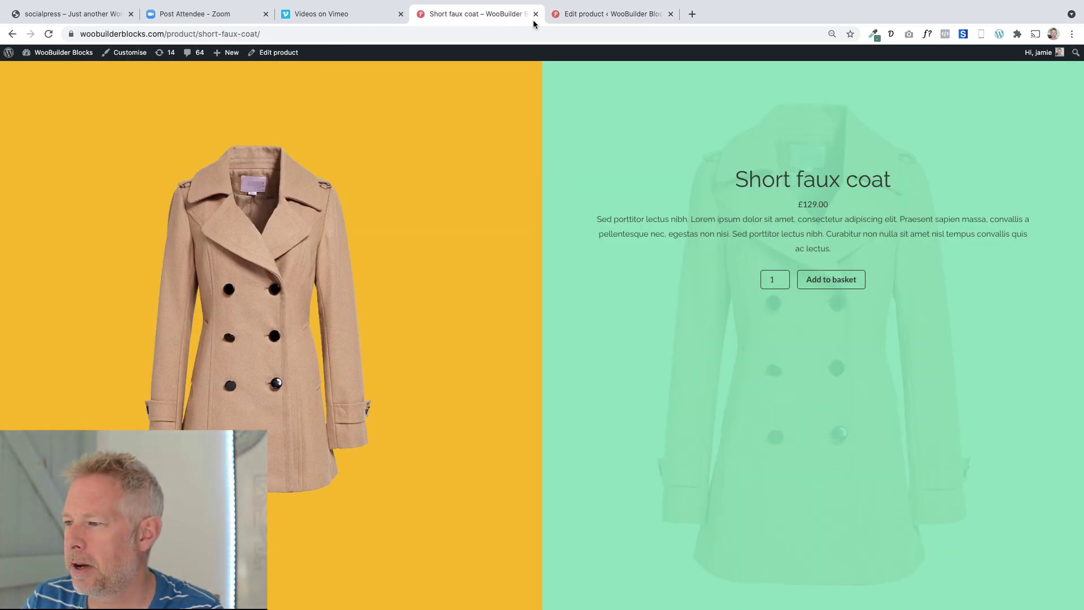
left_click(597, 21)
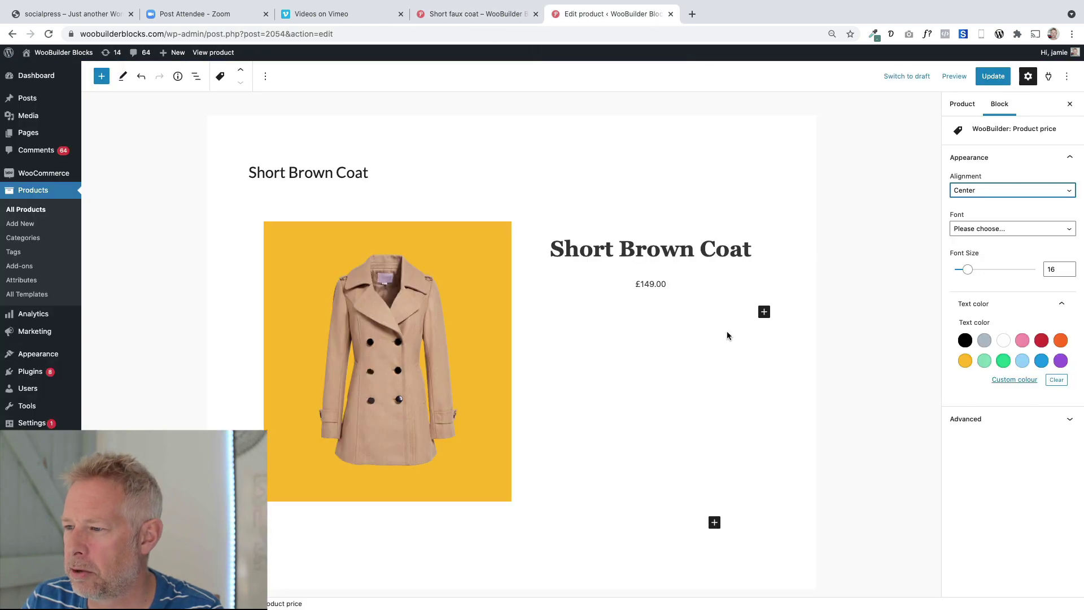
left_click(764, 311)
type("woo")
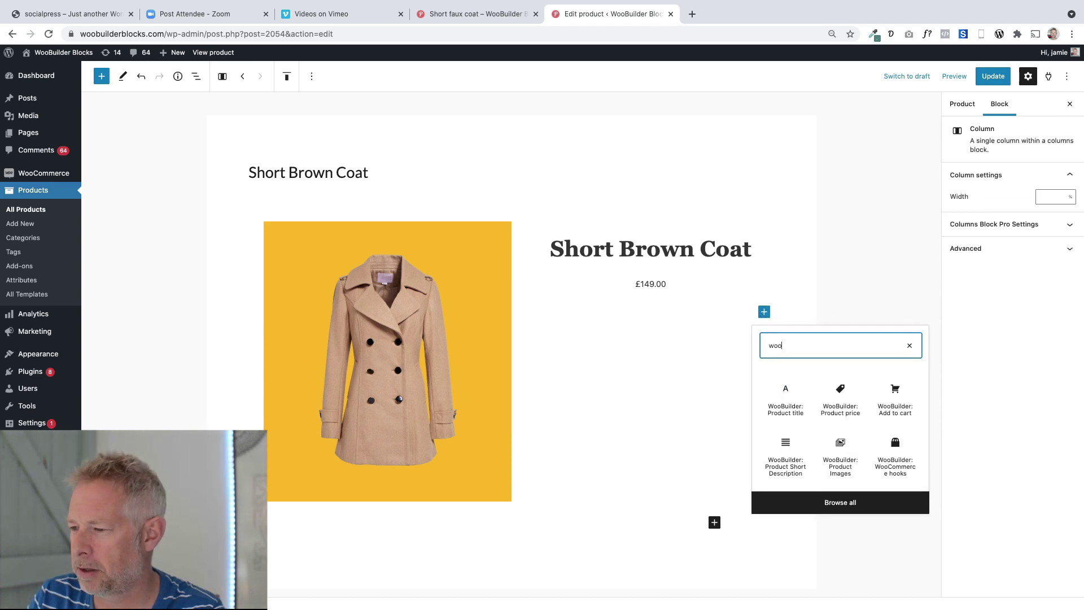
type("builder short")
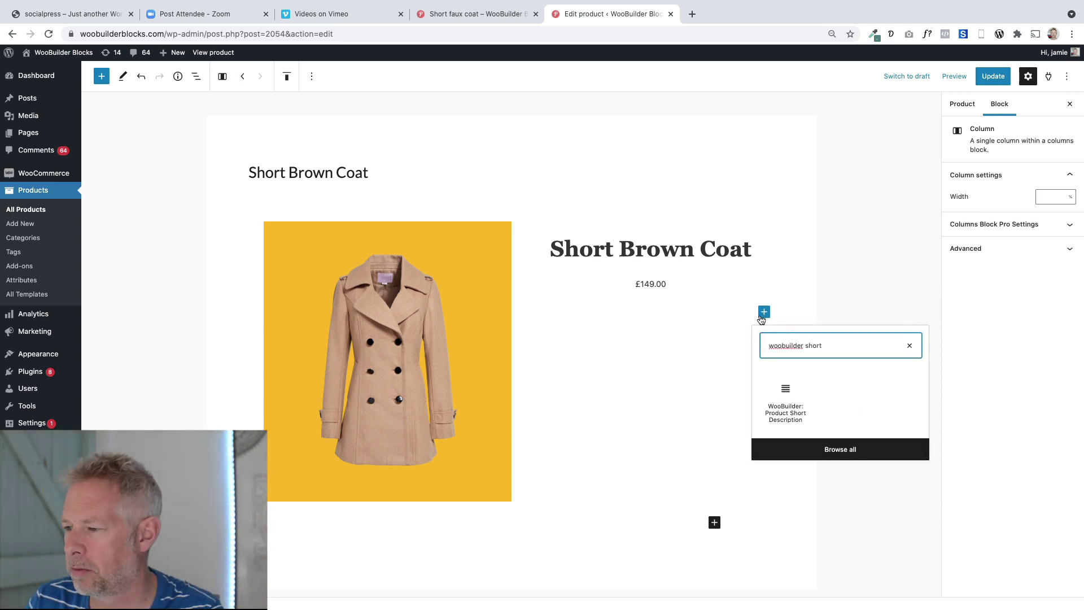
left_click(784, 392)
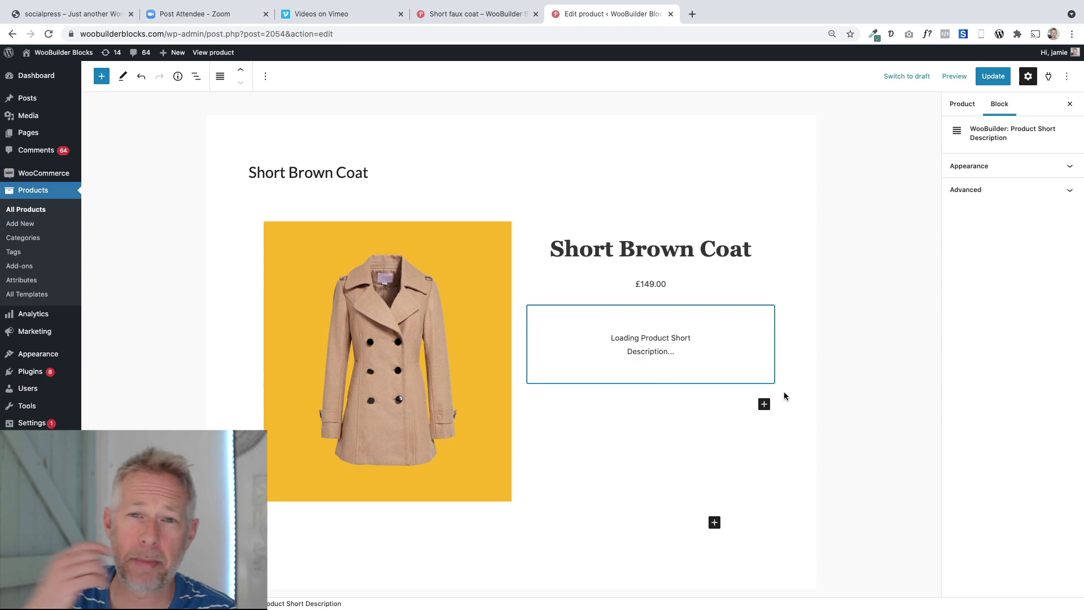
Set the alignment of the product short description block to Center
left_click(970, 166)
left_click(979, 198)
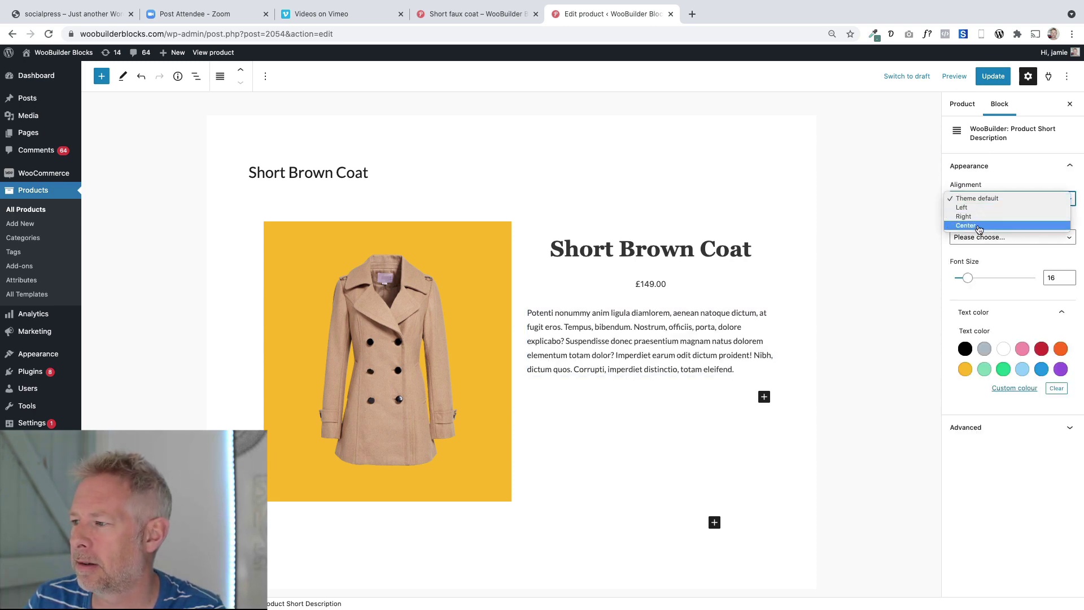
left_click(979, 226)
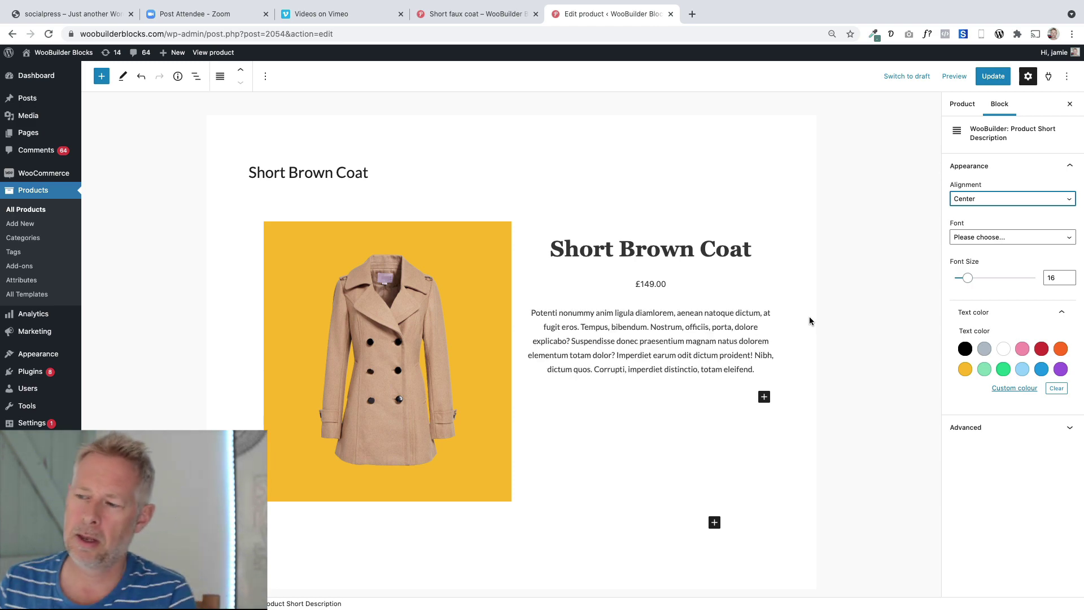
Add a WooBuilder: Add to cart block below the short description and compare it with the reference page's basket button
left_click(764, 398)
type("woobuilder")
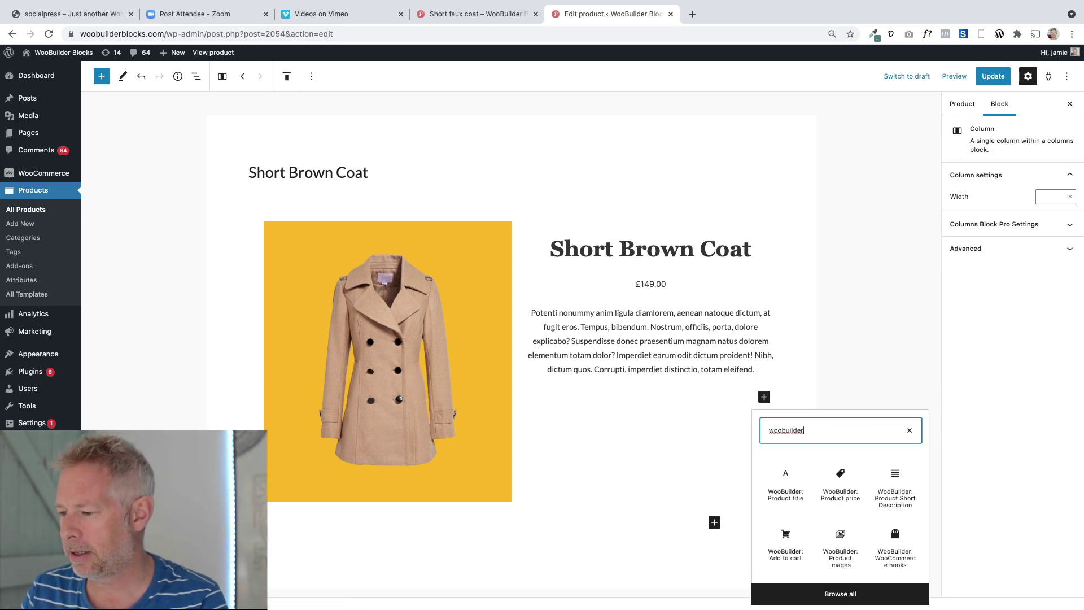
left_click(782, 537)
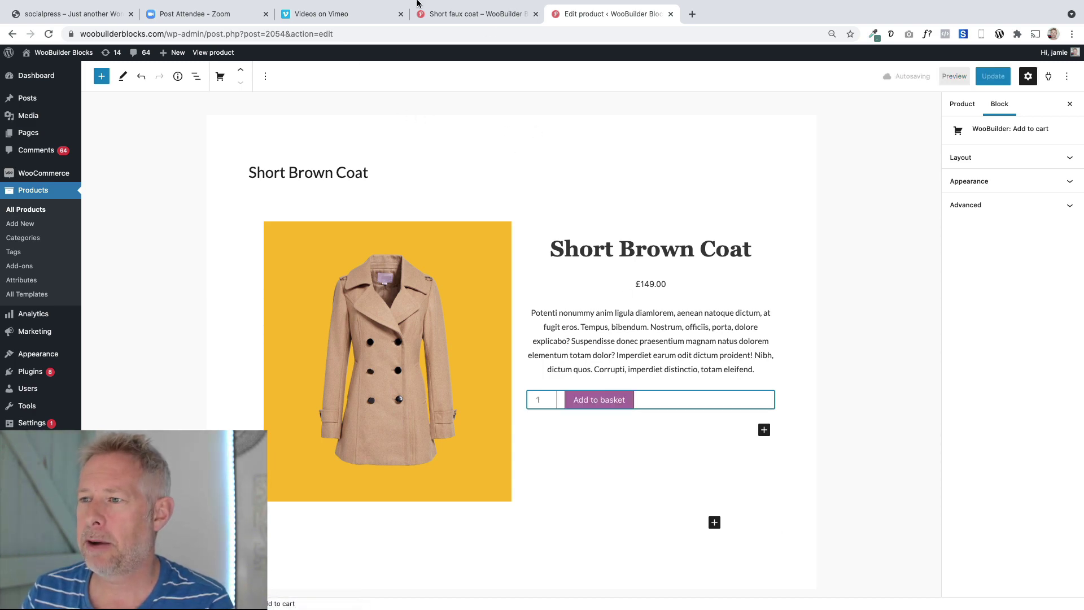
left_click(440, 17)
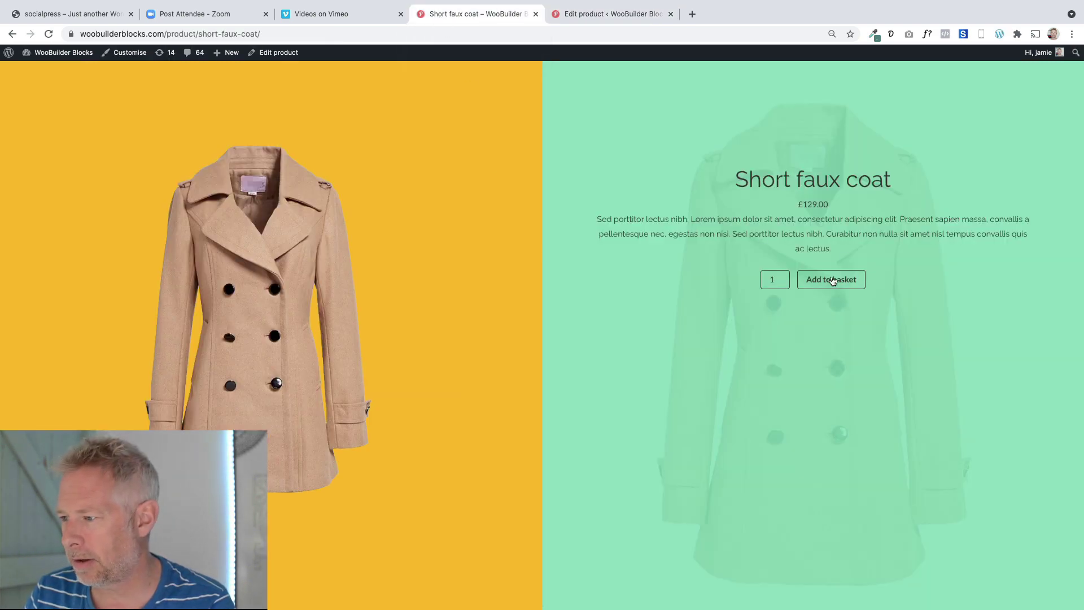
left_click(565, 14)
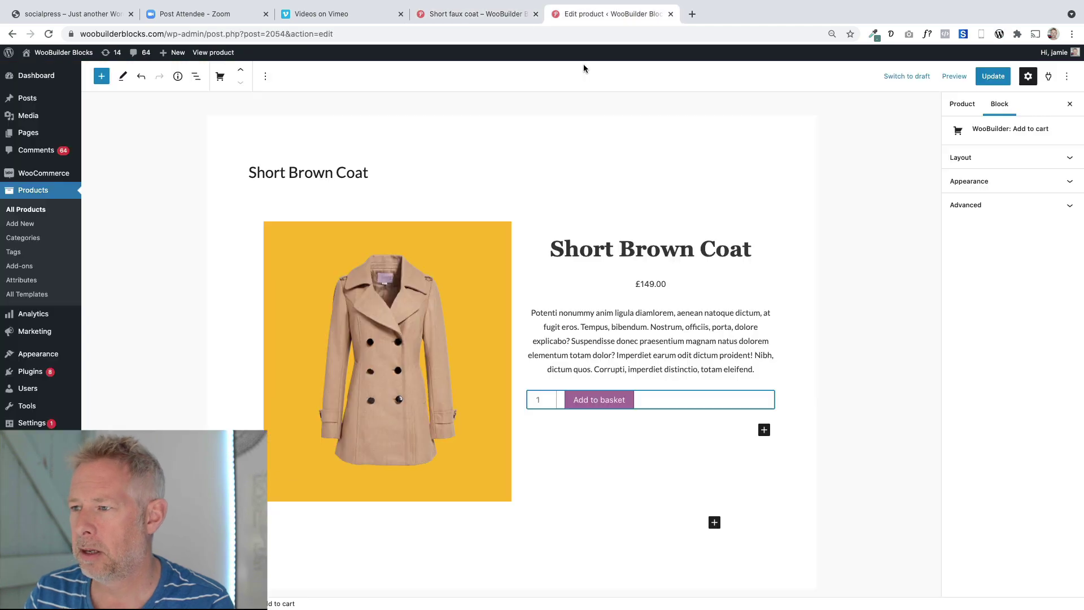
Enable the outlined button and input for the Add to cart block and set its alignment to Center, matching the Short faux coat page
left_click(987, 163)
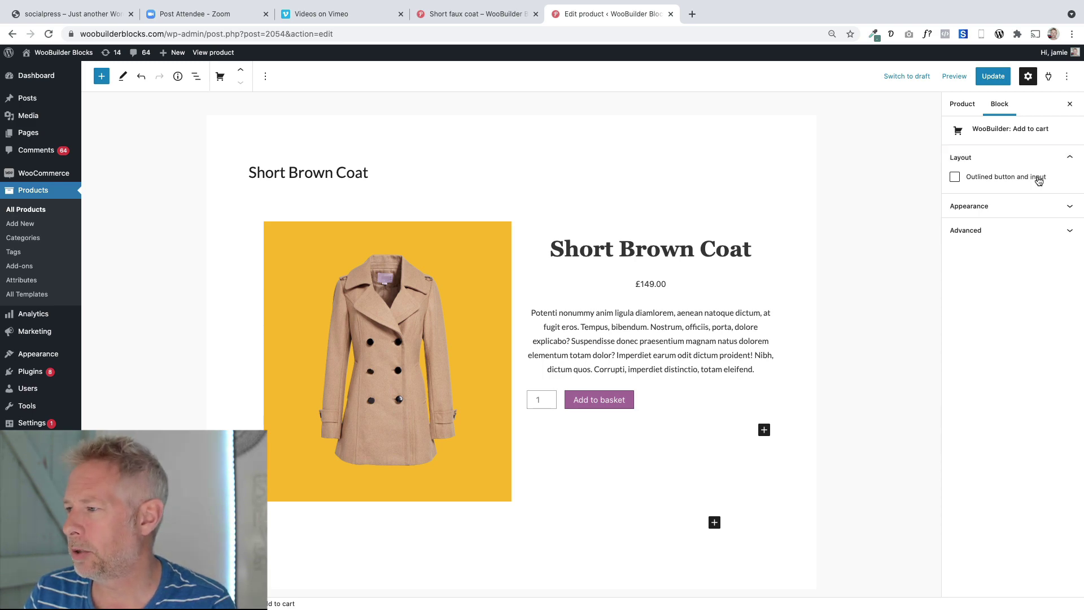
left_click_drag(1046, 178, 969, 183)
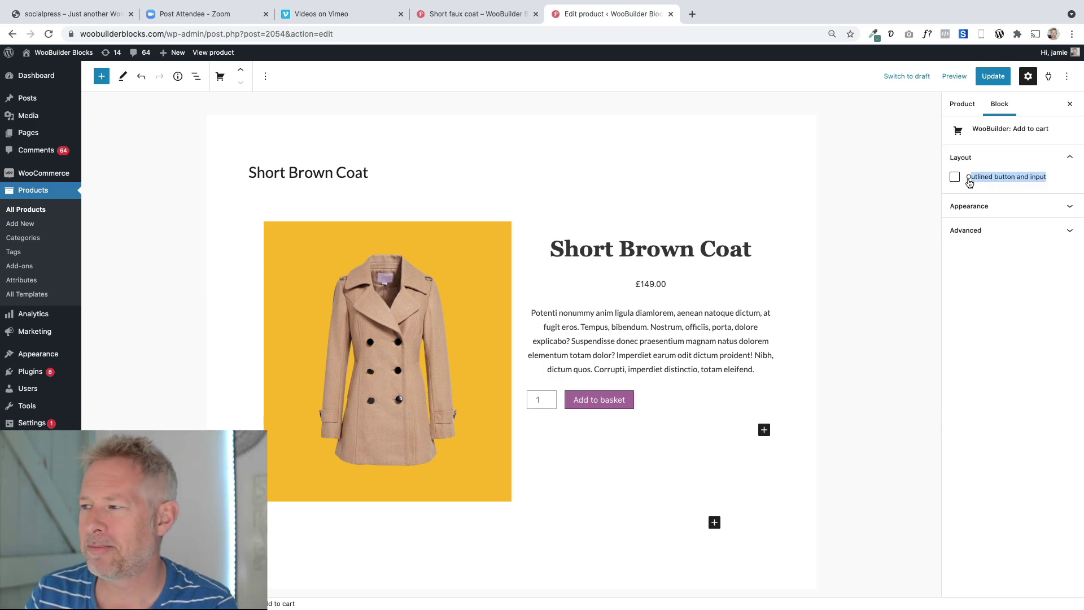
left_click(955, 178)
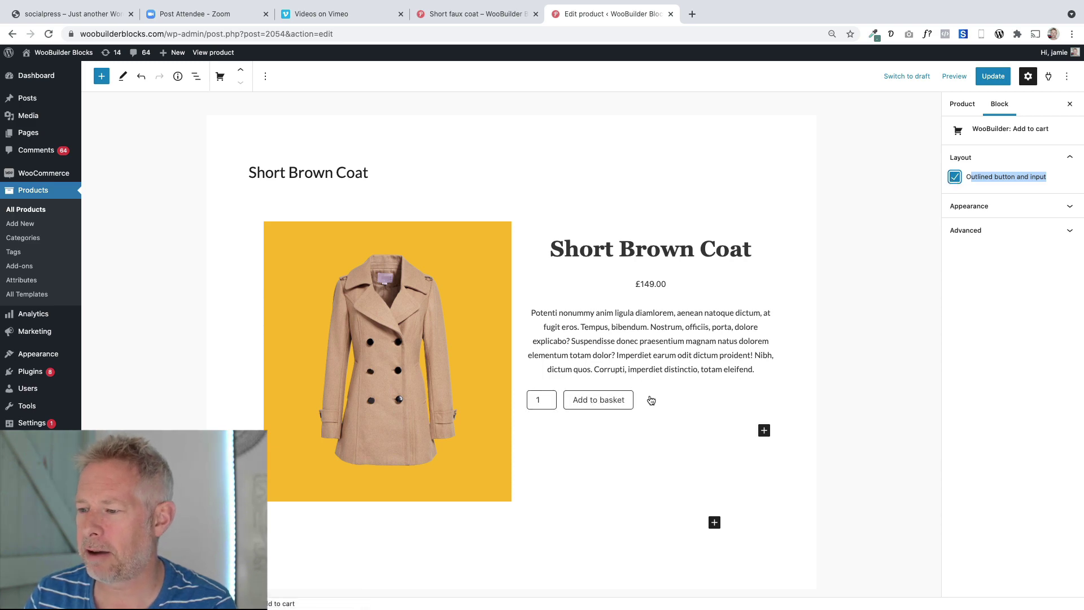
left_click(977, 205)
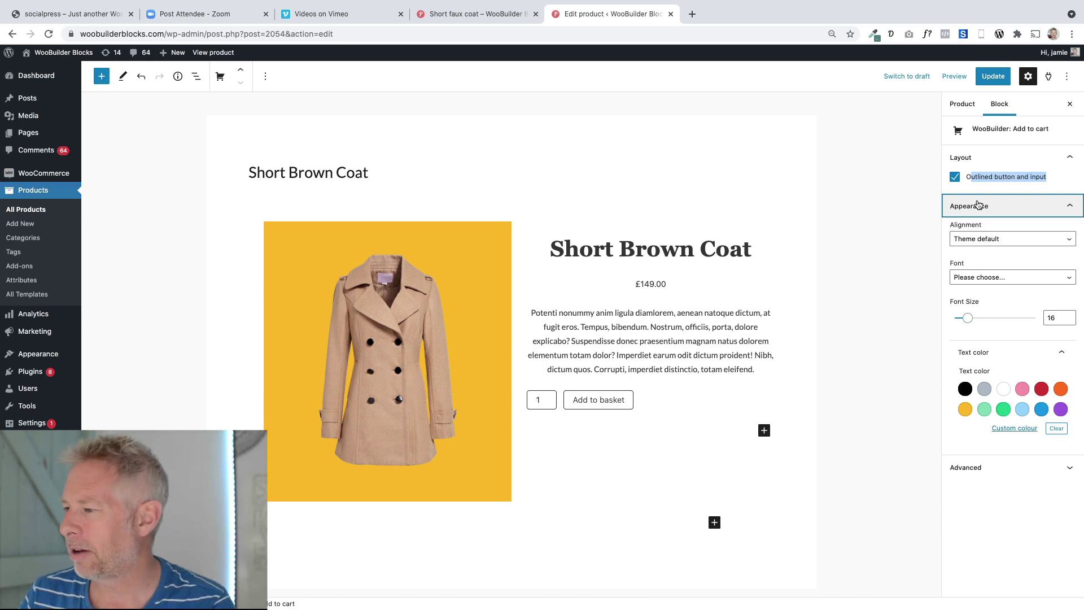
left_click(977, 239)
left_click(968, 265)
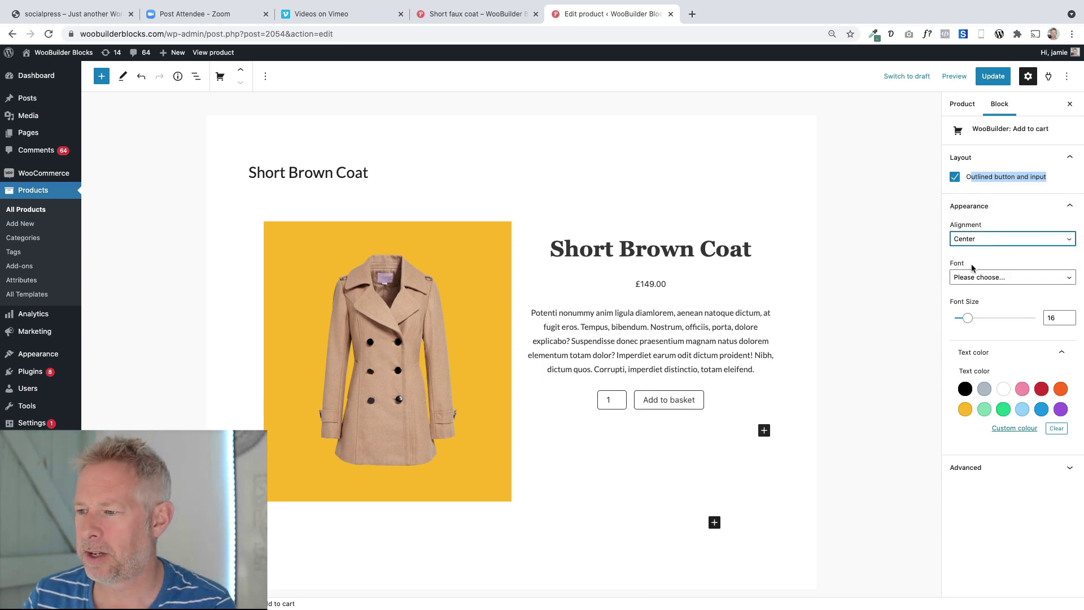
left_click(477, 13)
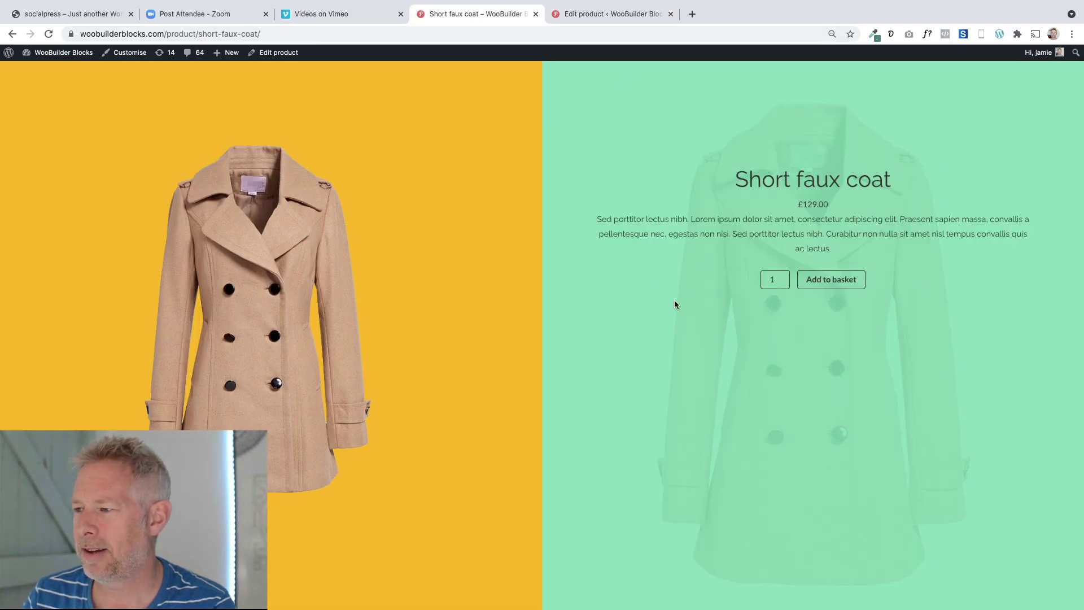
left_click(605, 17)
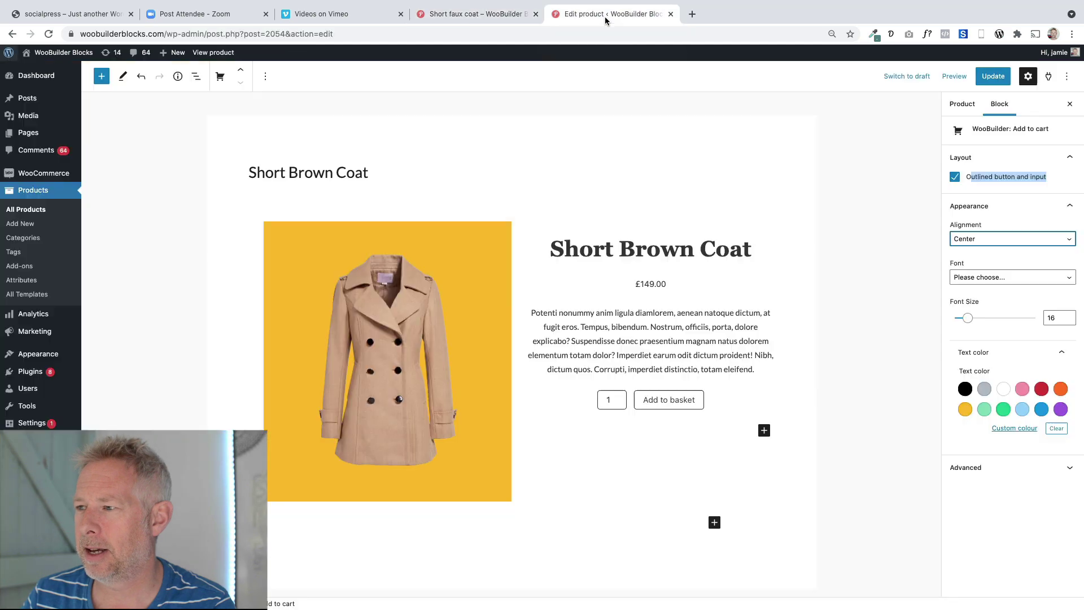
Set Coat-Transparent-Background.png from the media library as the background image of the column holding the product text
left_click(587, 489)
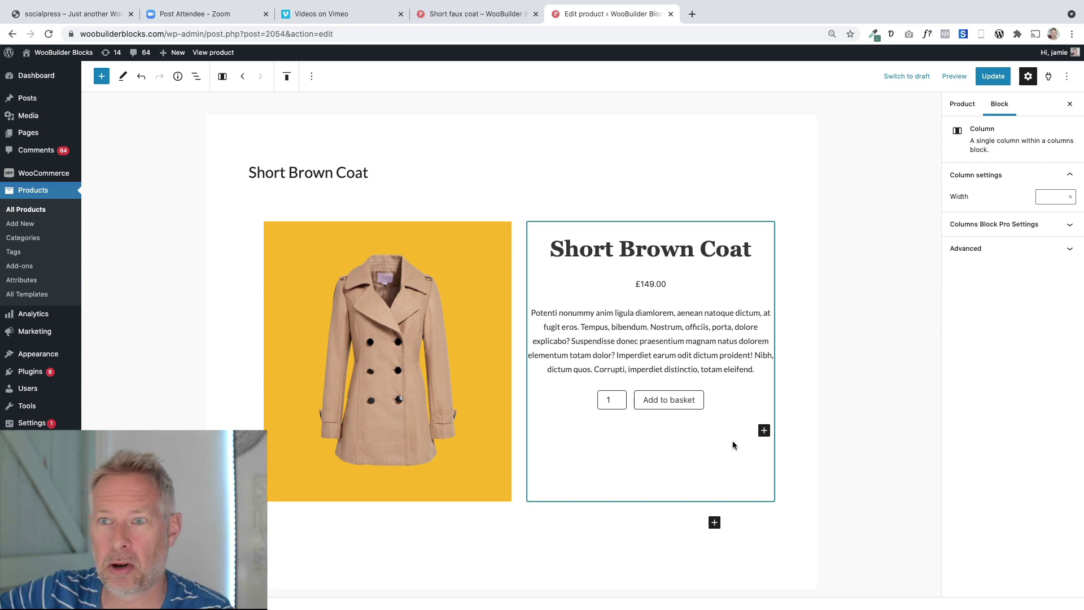
left_click(988, 226)
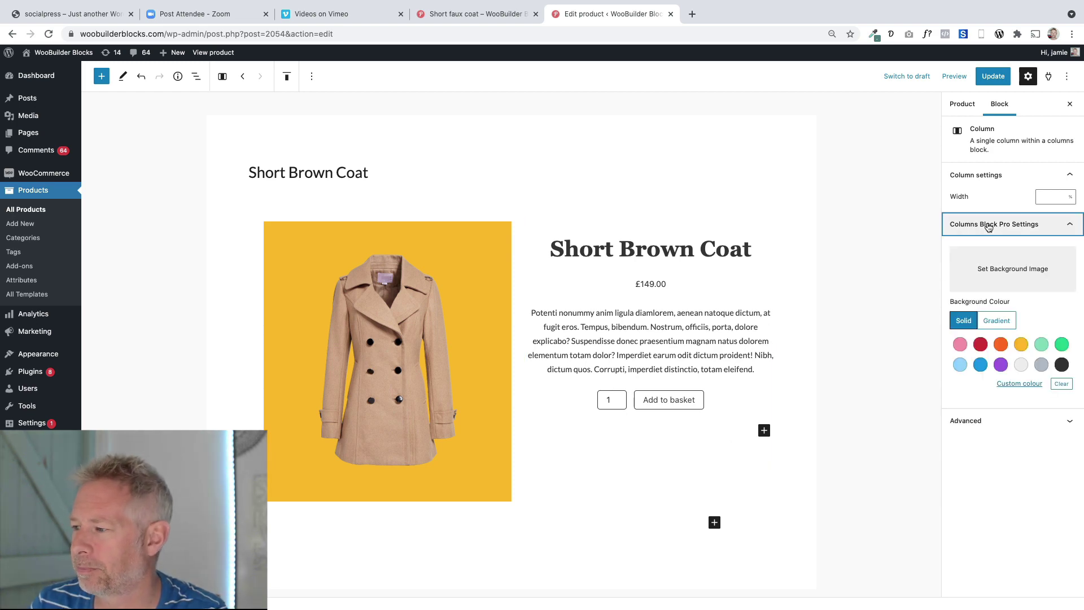
left_click(1008, 270)
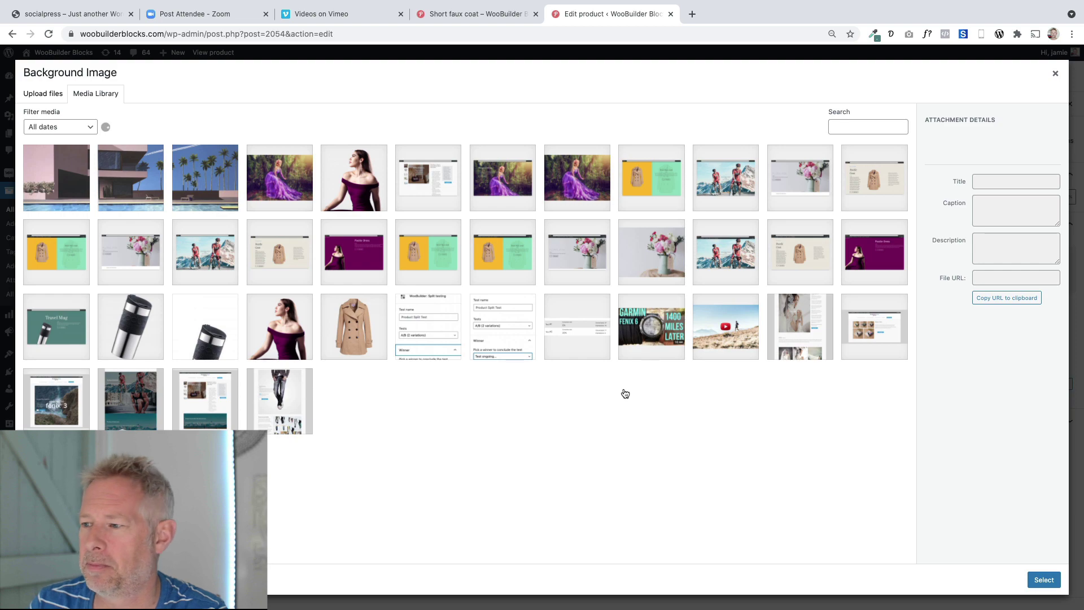
left_click(351, 317)
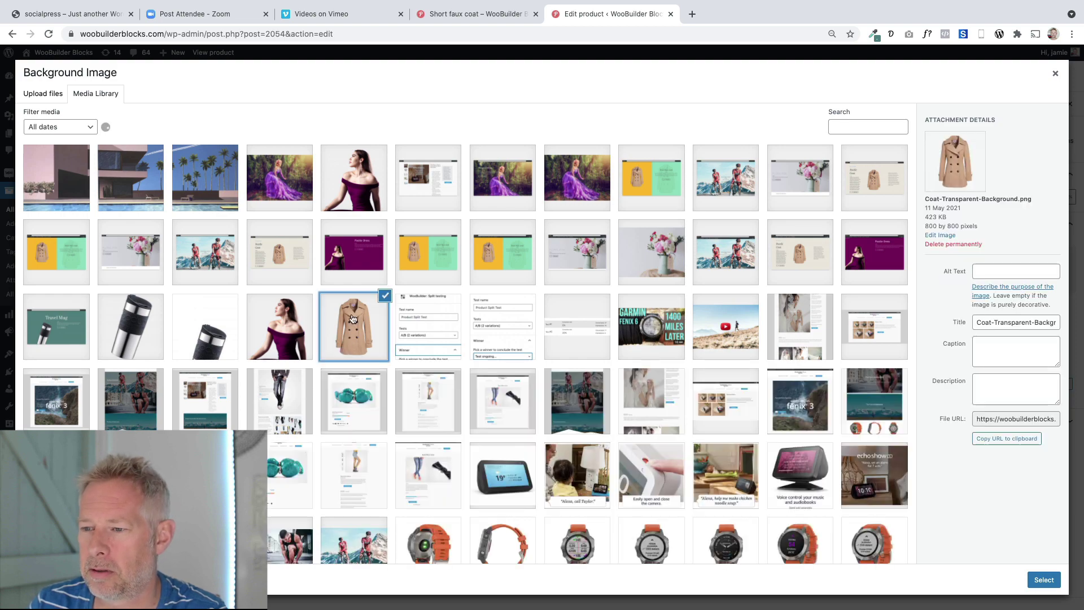
left_click(1055, 577)
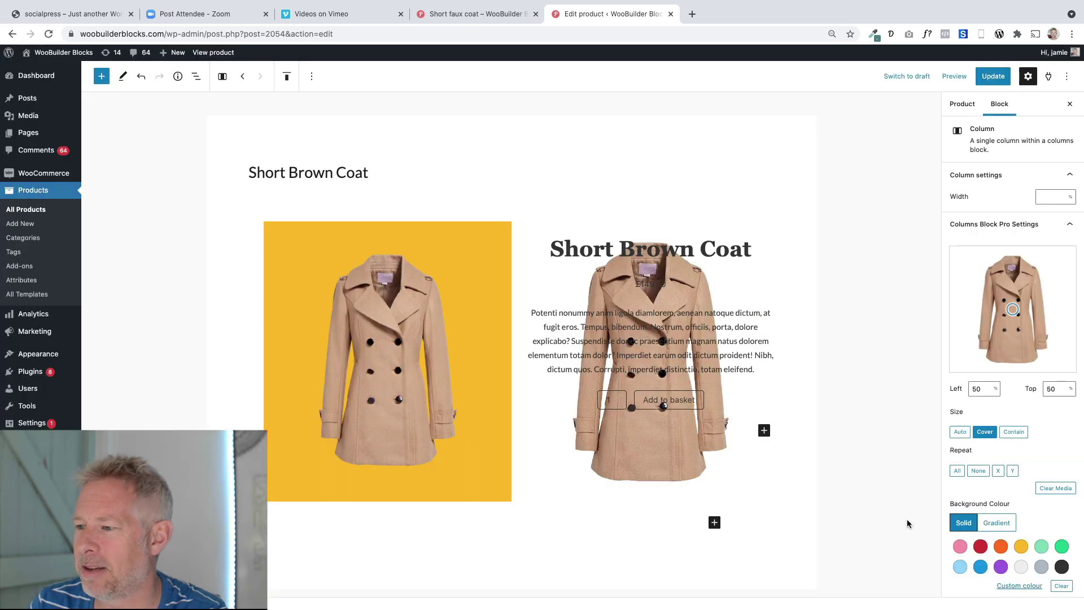
Overlay the text column with Light green cyan at 0.9 opacity and move the background image's focal point to 74% left, 51% top
left_click(1042, 546)
scroll(1042, 547, "down", 3)
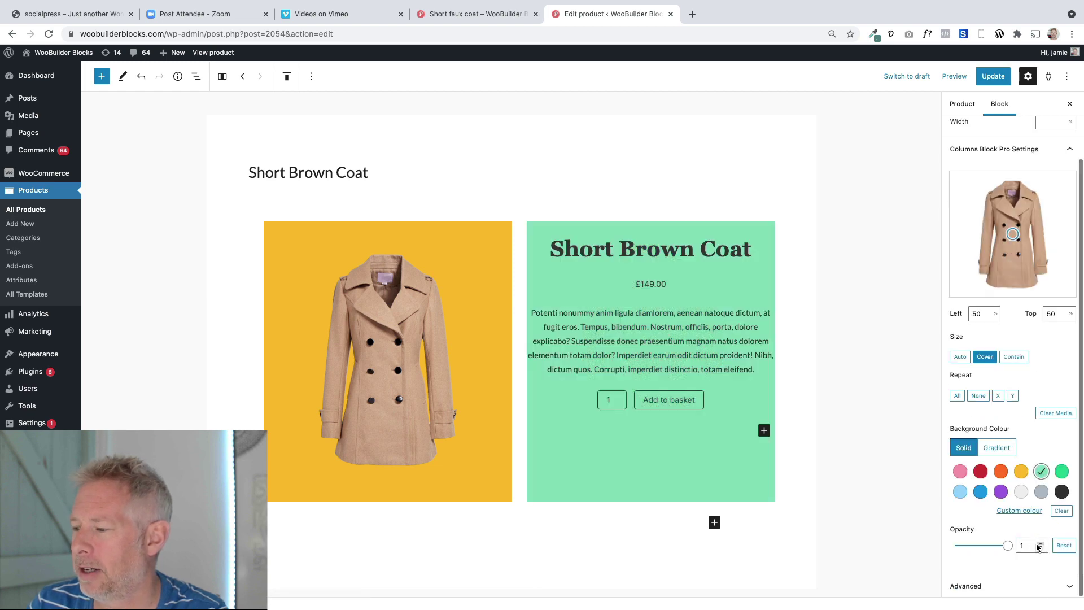
mouse_move(1007, 545)
left_mouse_down()
mouse_move(988, 546)
mouse_move(1003, 546)
left_mouse_up()
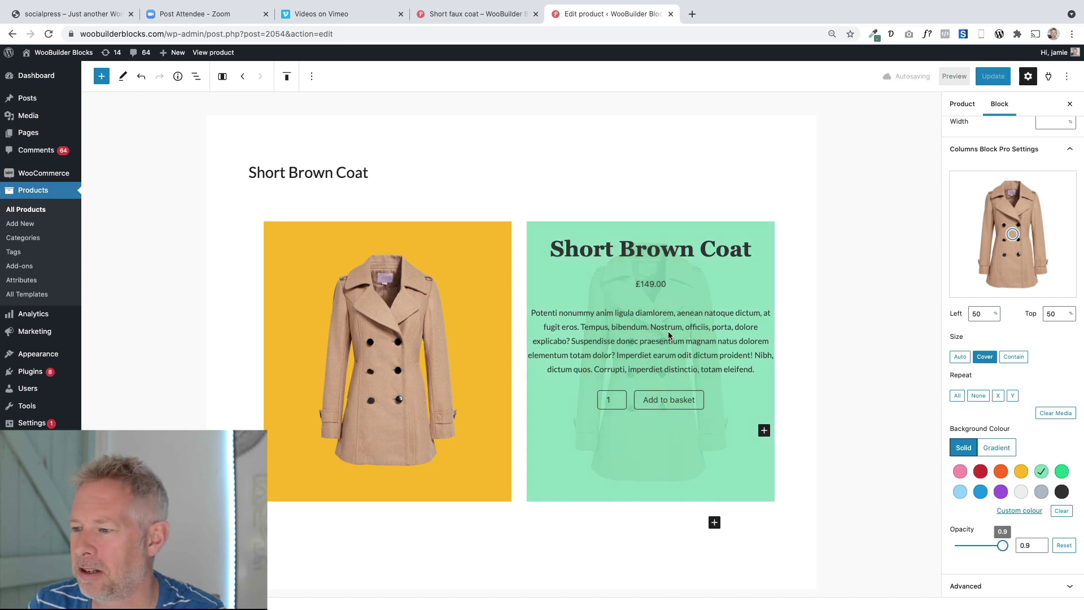
left_click_drag(1012, 233, 1042, 235)
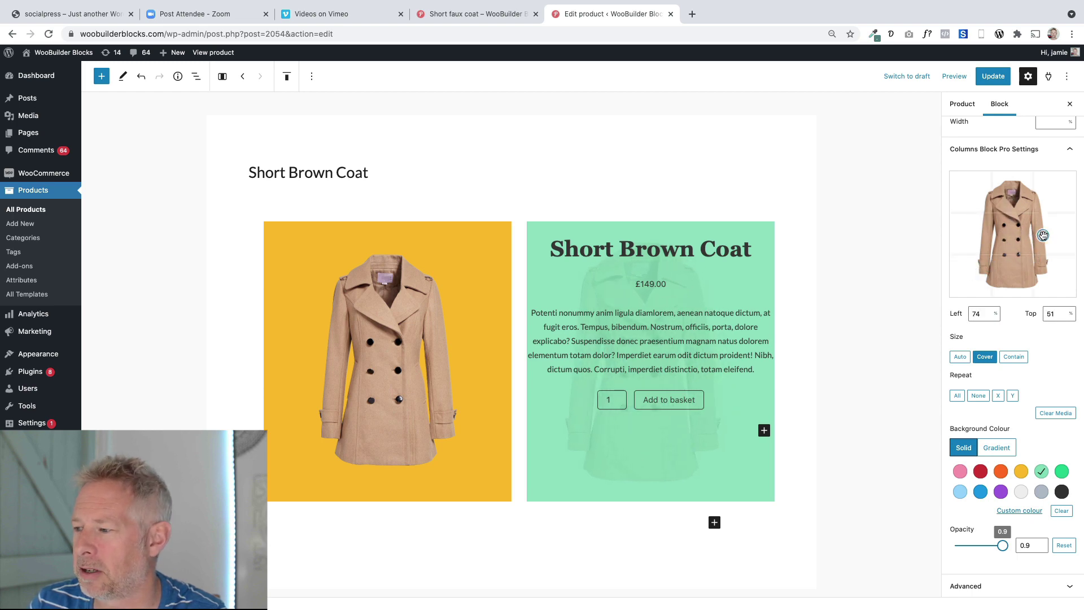
Try a red background colour on the text column, restore Light green cyan, and compare with the Short faux coat page
left_click(1000, 471)
left_click(981, 472)
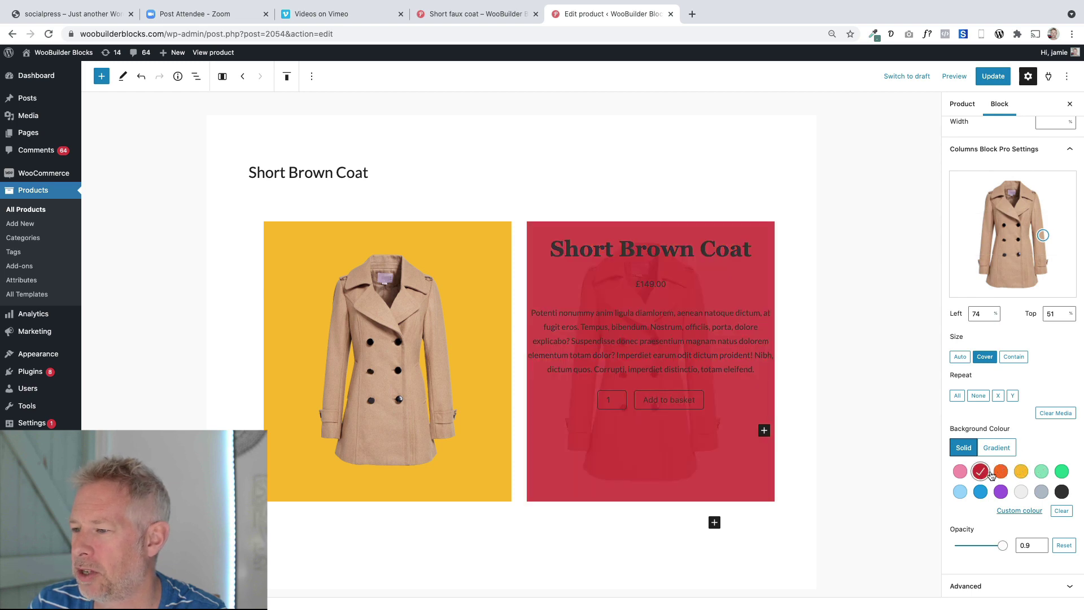
left_click(1041, 471)
left_click(496, 16)
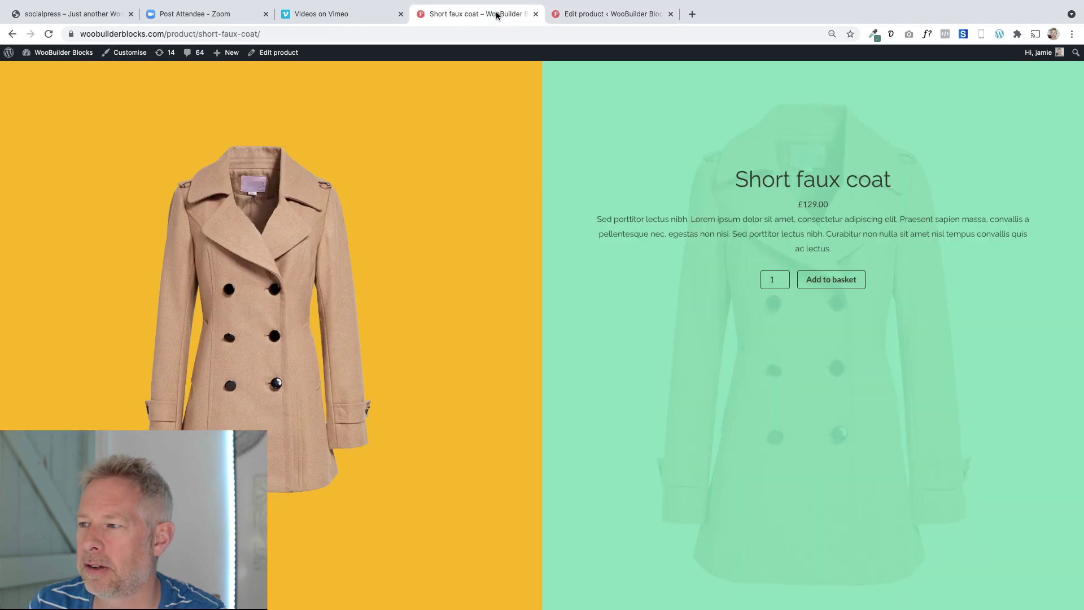
left_click(610, 15)
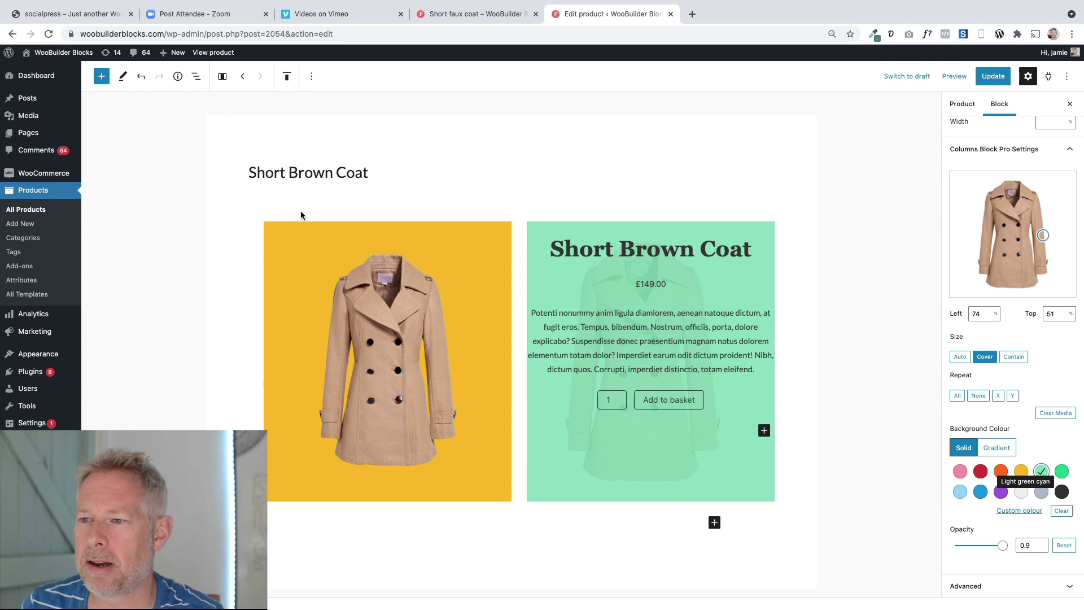
Set the column gap of the parent Columns block to 0 in its Columns Block Pro settings
left_click(300, 233)
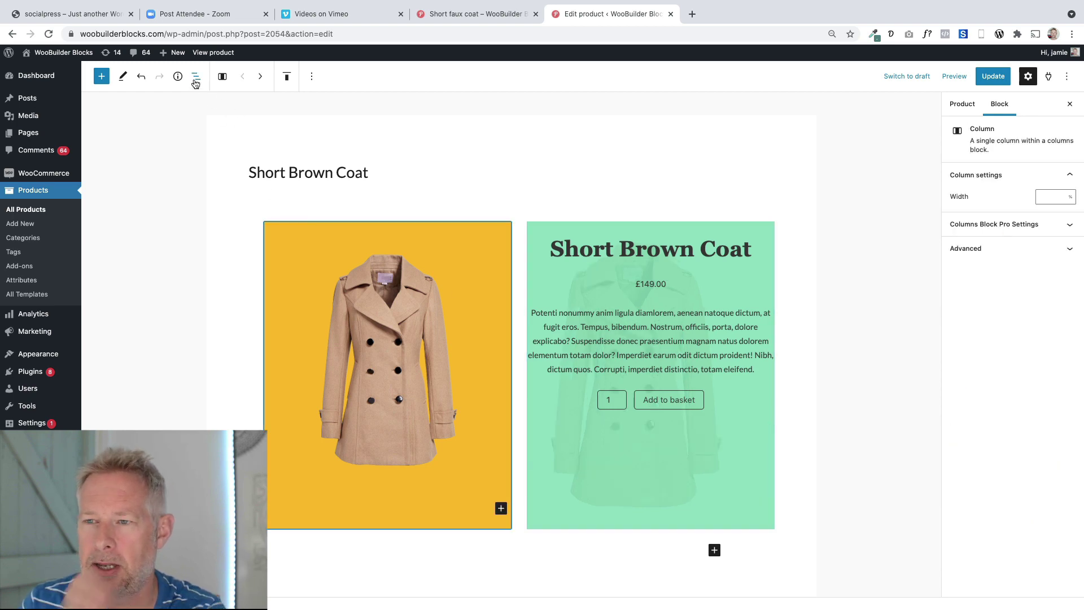
left_click(196, 77)
left_click(234, 122)
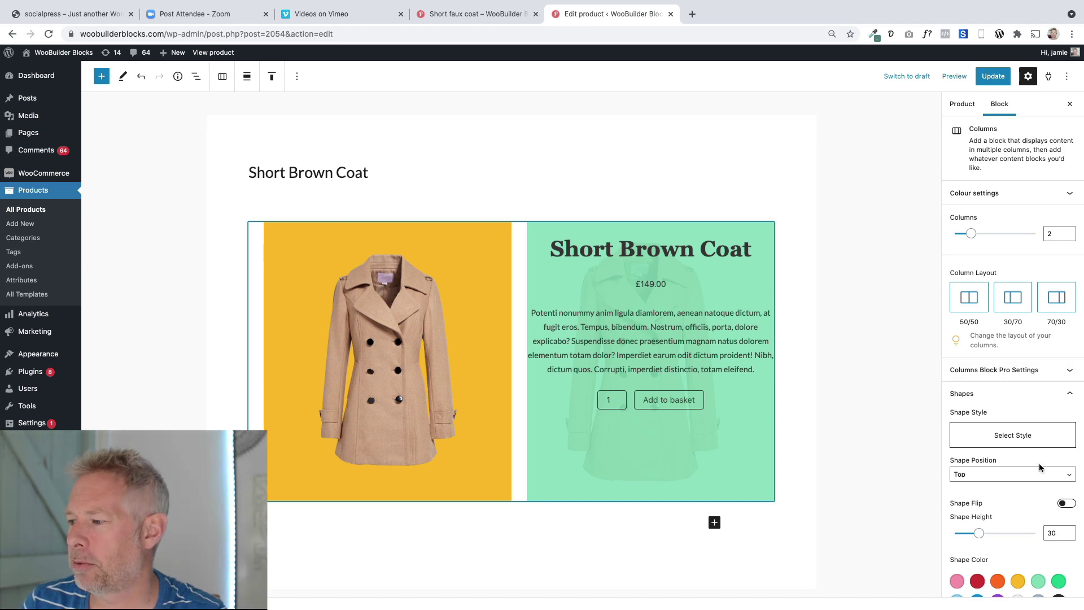
scroll(1016, 407, "down", 3)
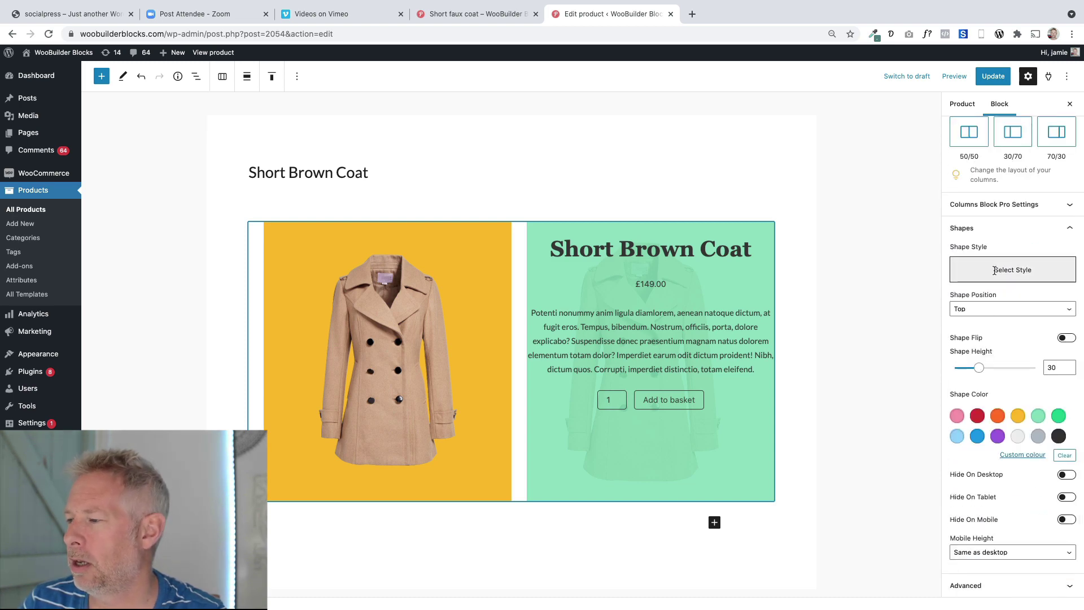
left_click(998, 204)
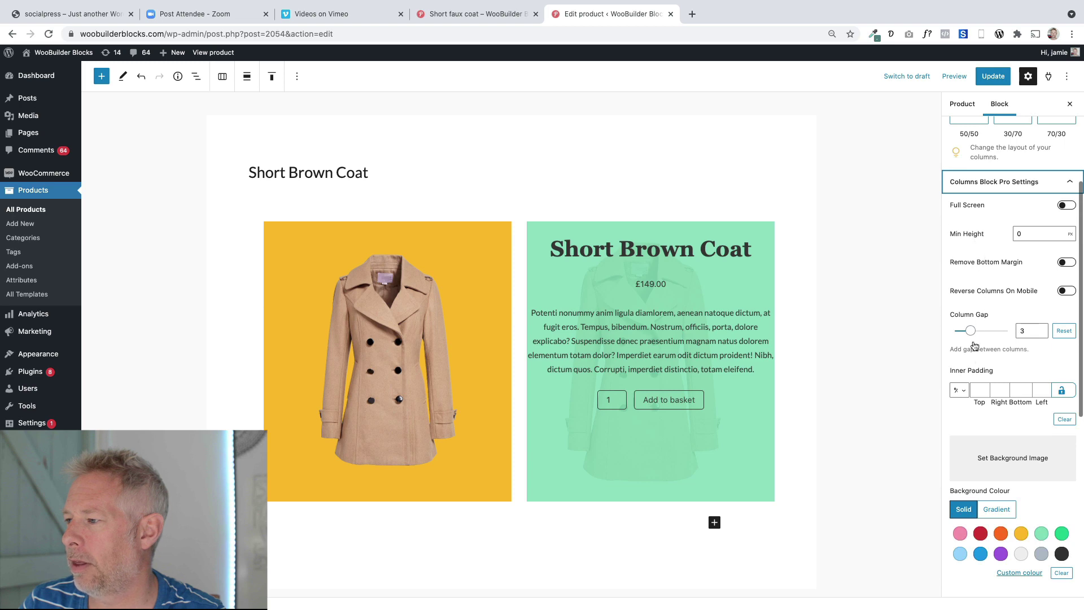
left_click_drag(992, 320, 936, 343)
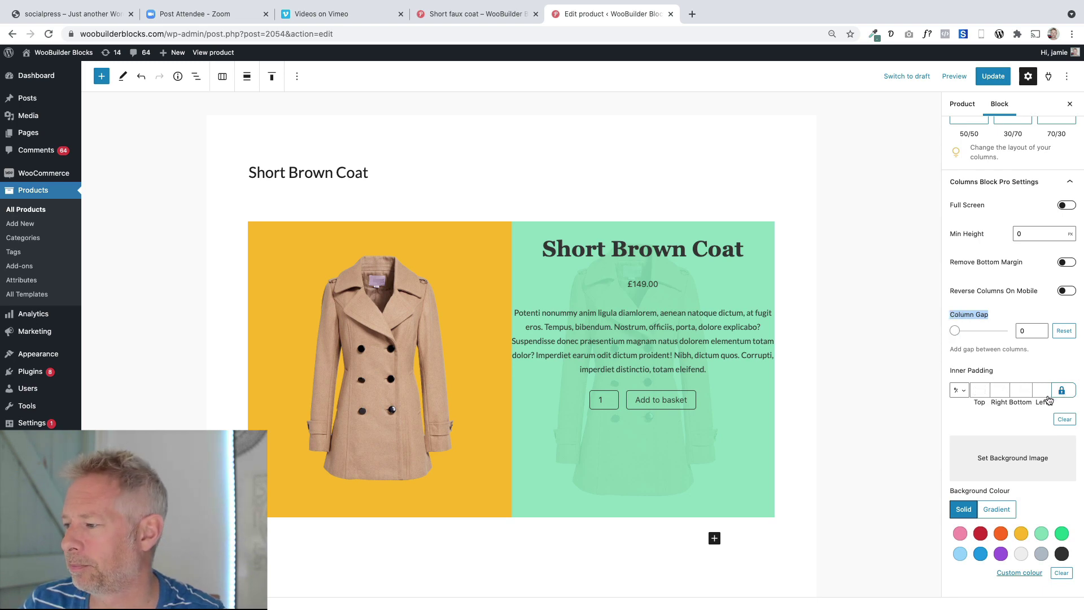
Set the Columns block's inner padding to 2 on all sides and compare the layout with the Short faux coat page
left_click(975, 390)
type("2")
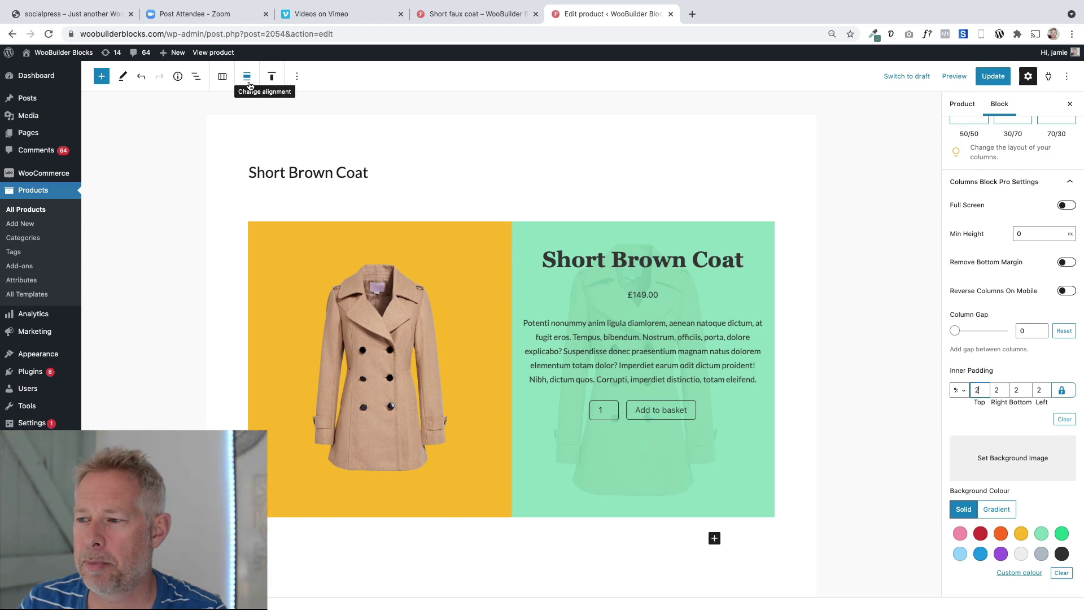
left_click(469, 14)
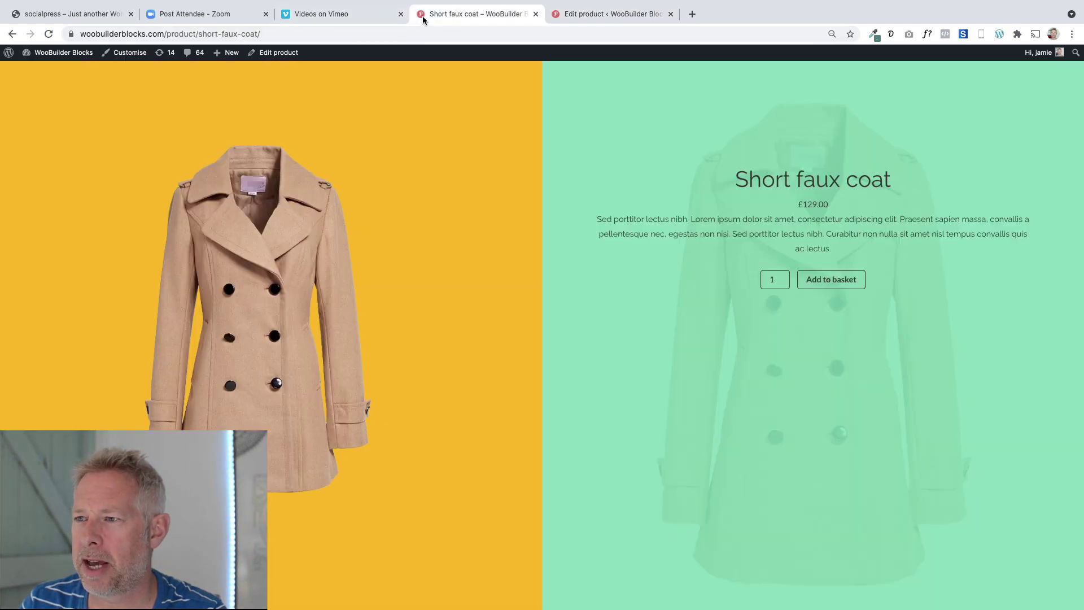
left_click(583, 17)
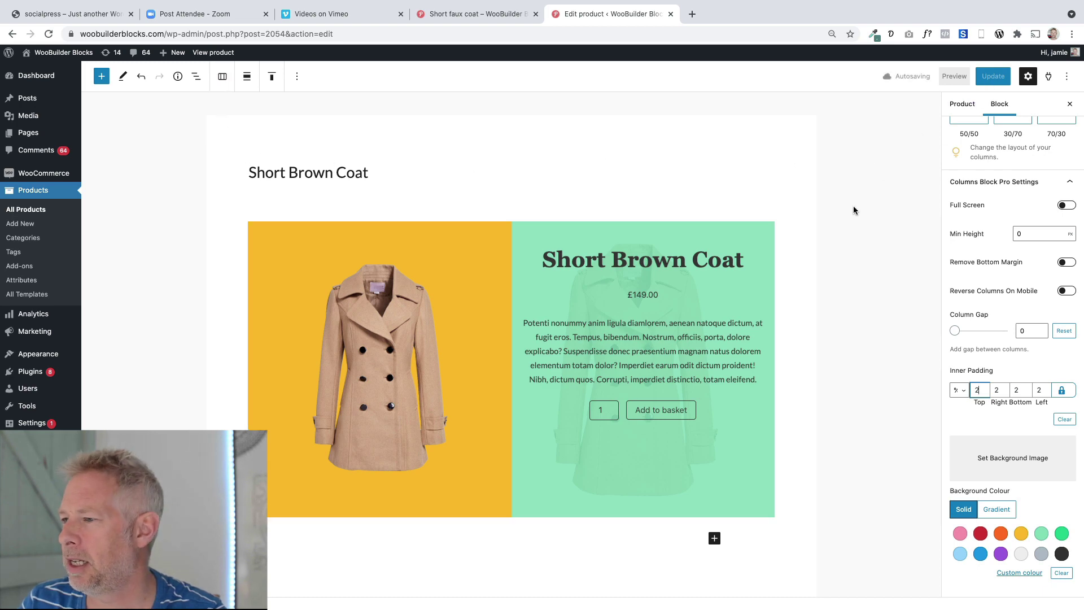
Update the product, view its live page, and reopen the product for editing
left_click(989, 78)
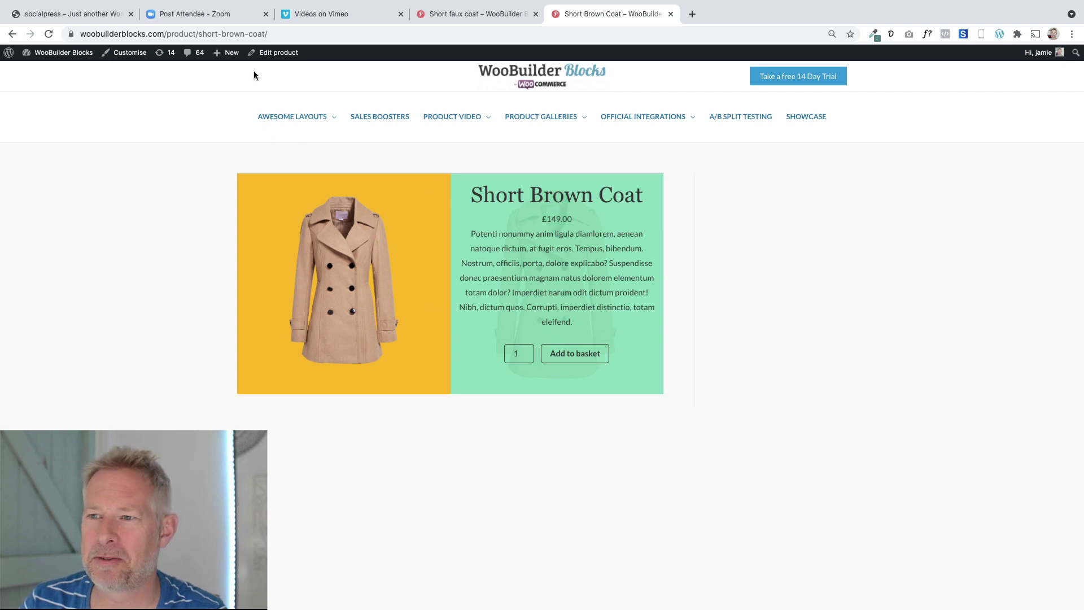
left_click(265, 57)
mouse_move(279, 108)
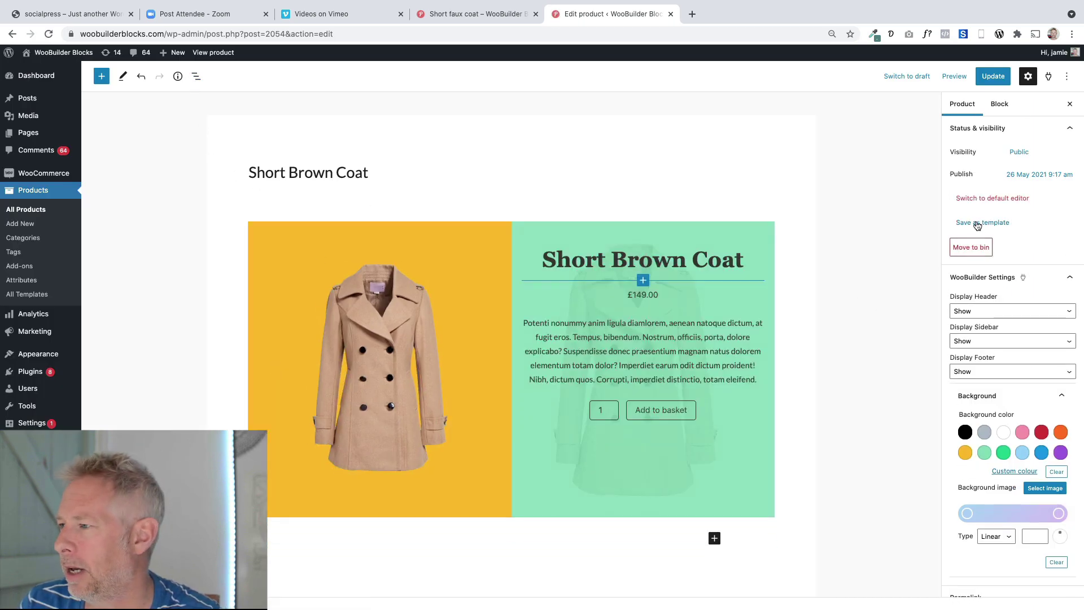
Set Display Header, Display Sidebar and Display Footer to Hide in the product's WooBuilder Settings
left_click(986, 283)
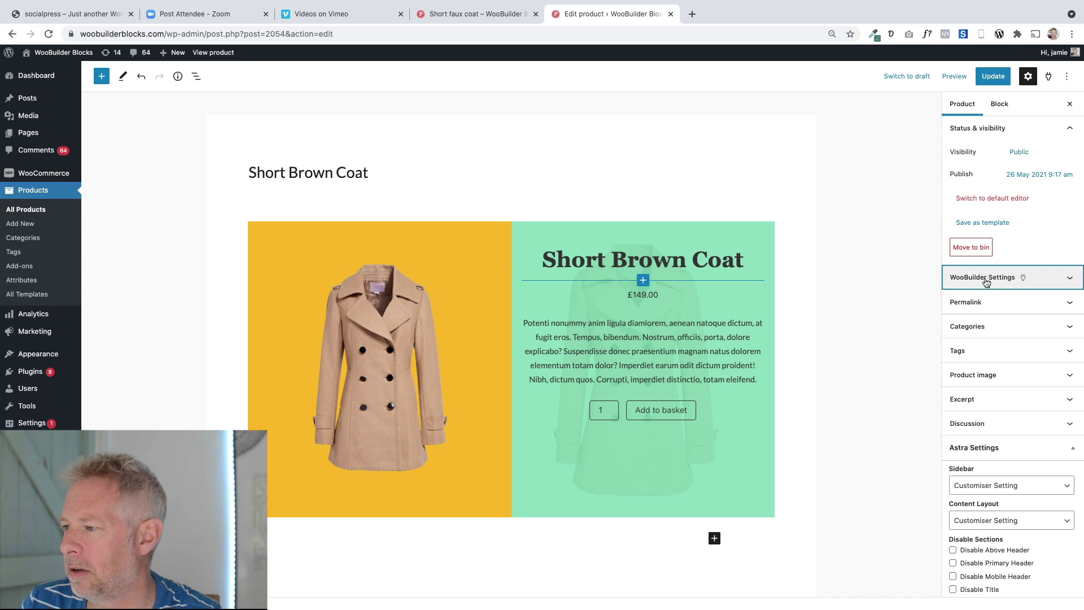
left_click(986, 283)
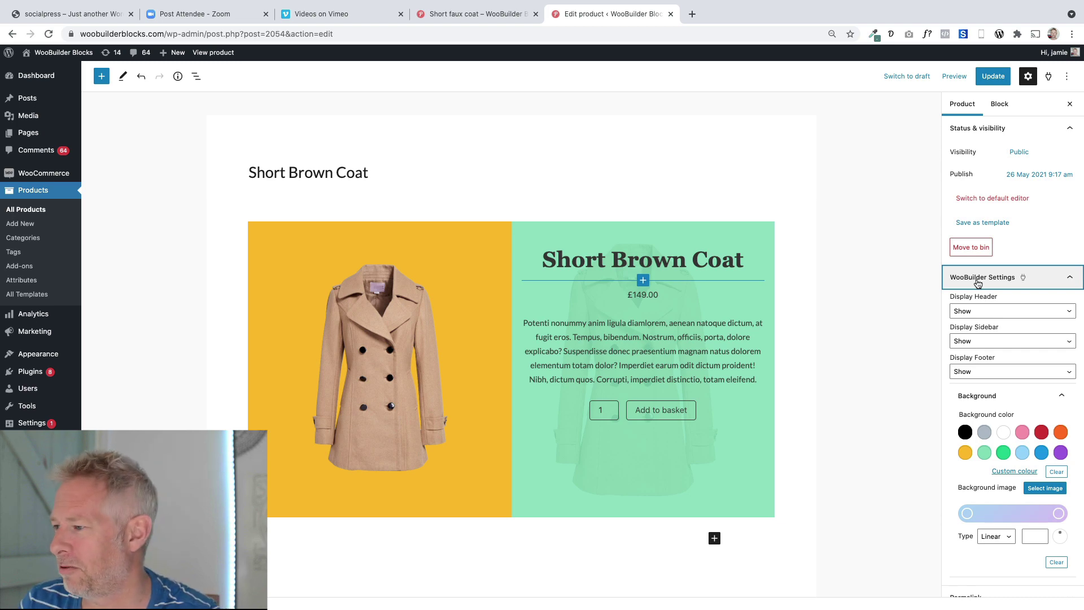
left_click(978, 314)
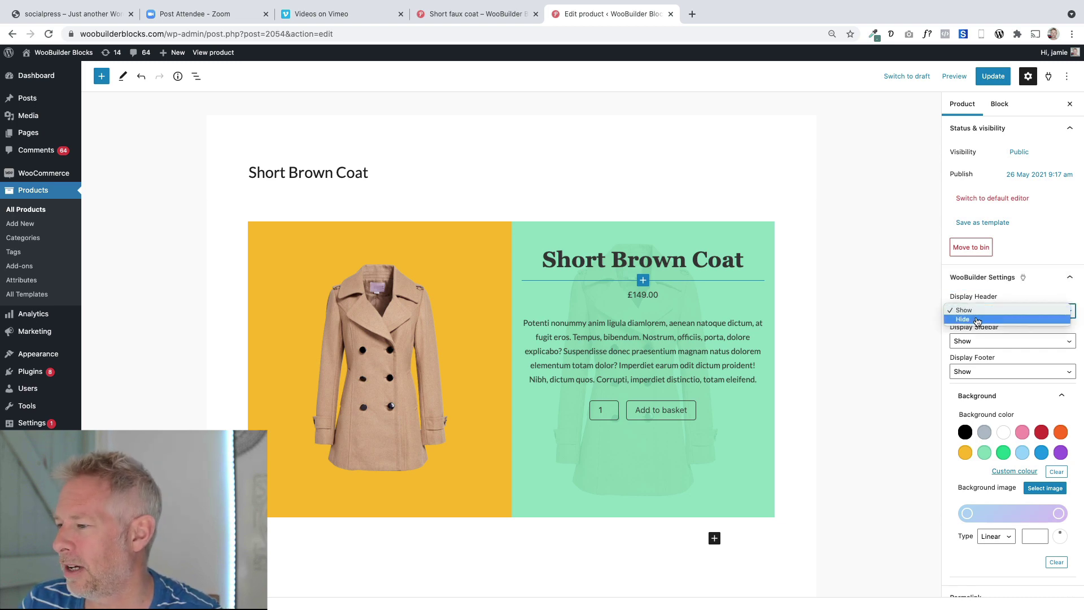
left_click(978, 319)
left_click(979, 344)
left_click(982, 351)
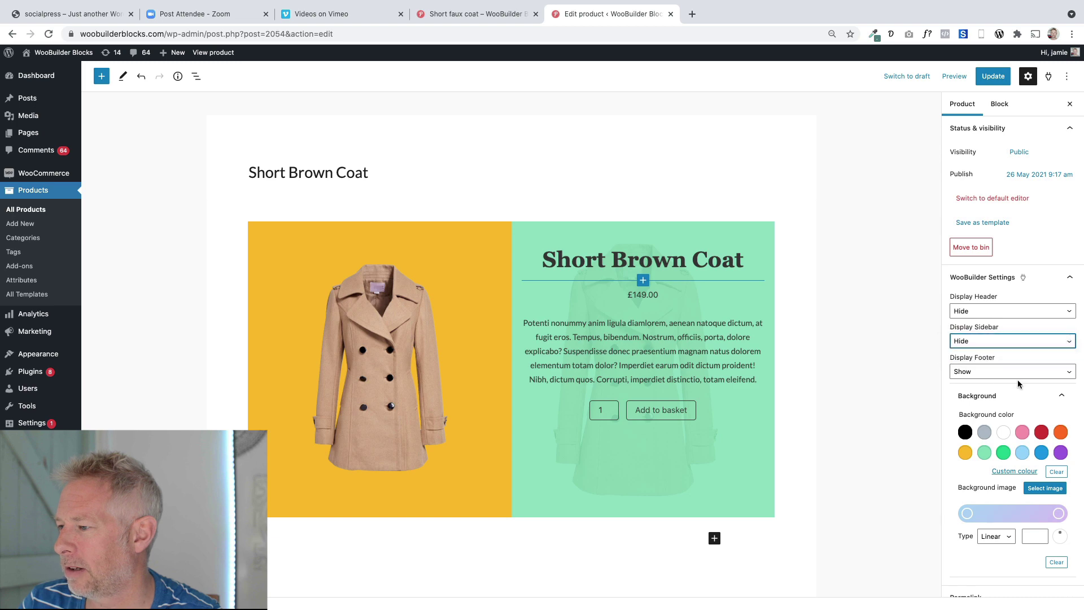
left_click(995, 374)
left_click(996, 381)
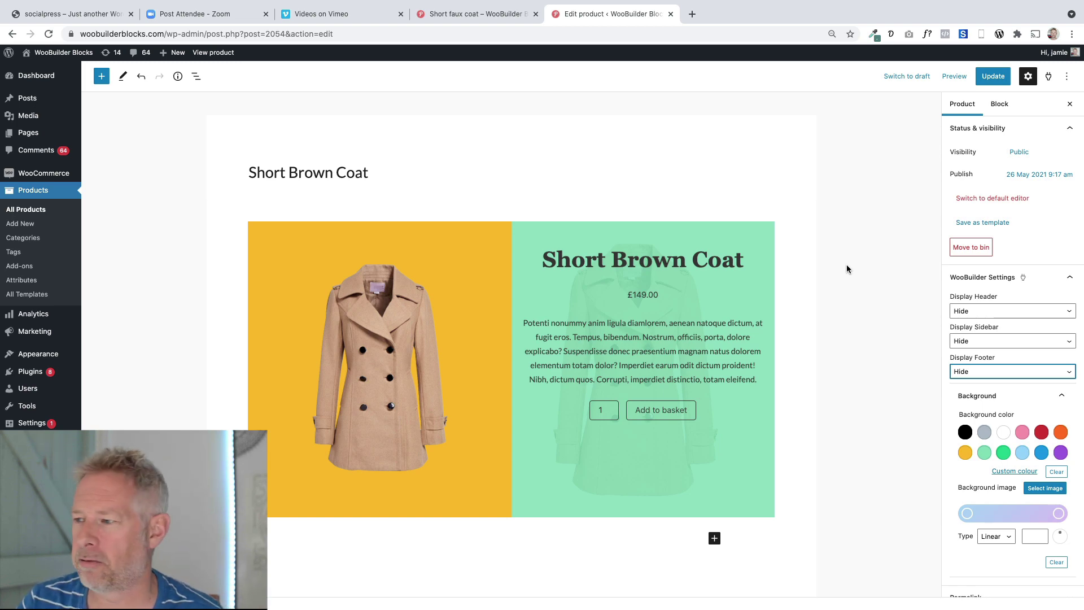
Enable Full Screen for the parent Columns block in its Columns Block Pro settings
left_click(281, 233)
left_click(196, 75)
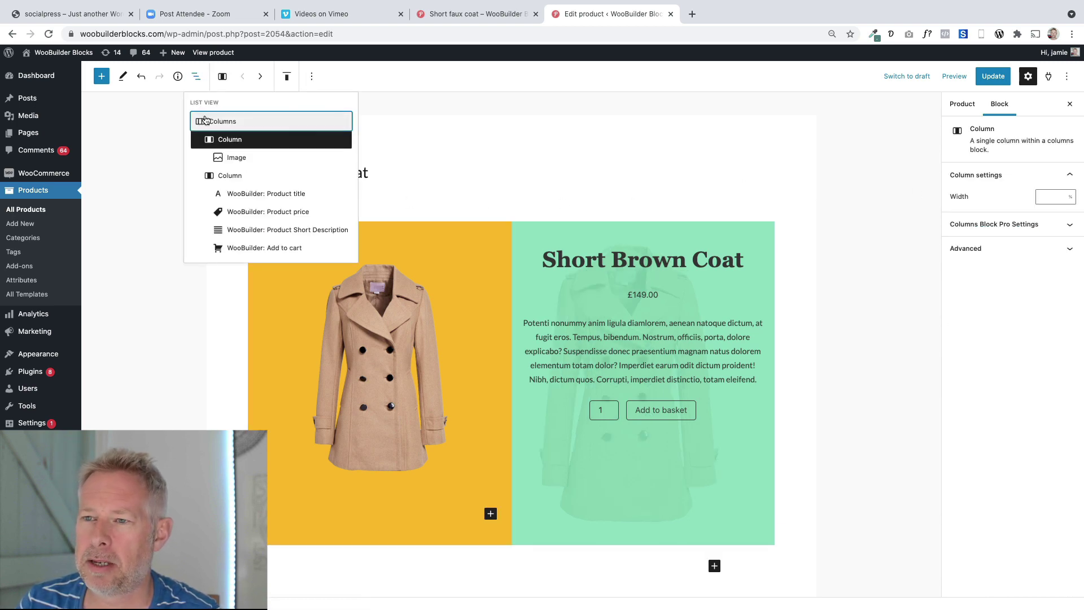
left_click(205, 120)
scroll(998, 410, "down", 1)
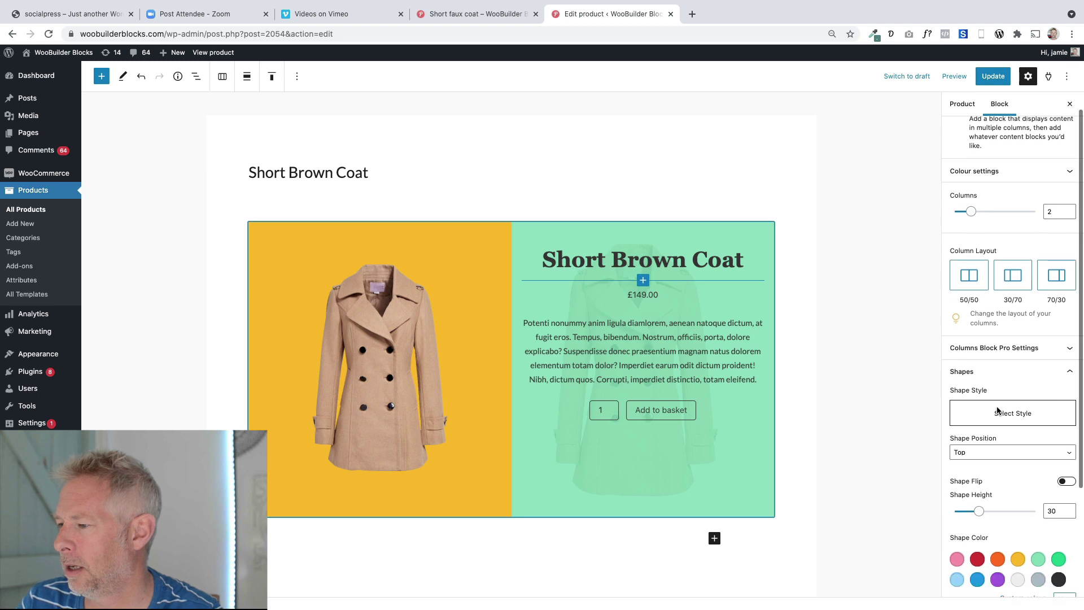
scroll(998, 411, "down", 2)
left_click(1011, 284)
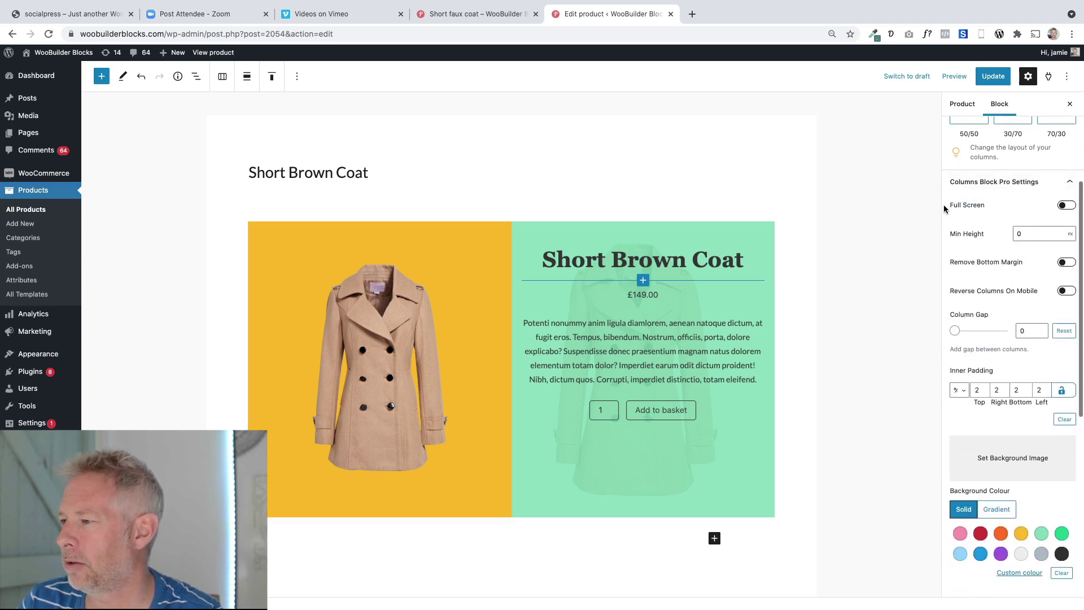
left_click(1067, 206)
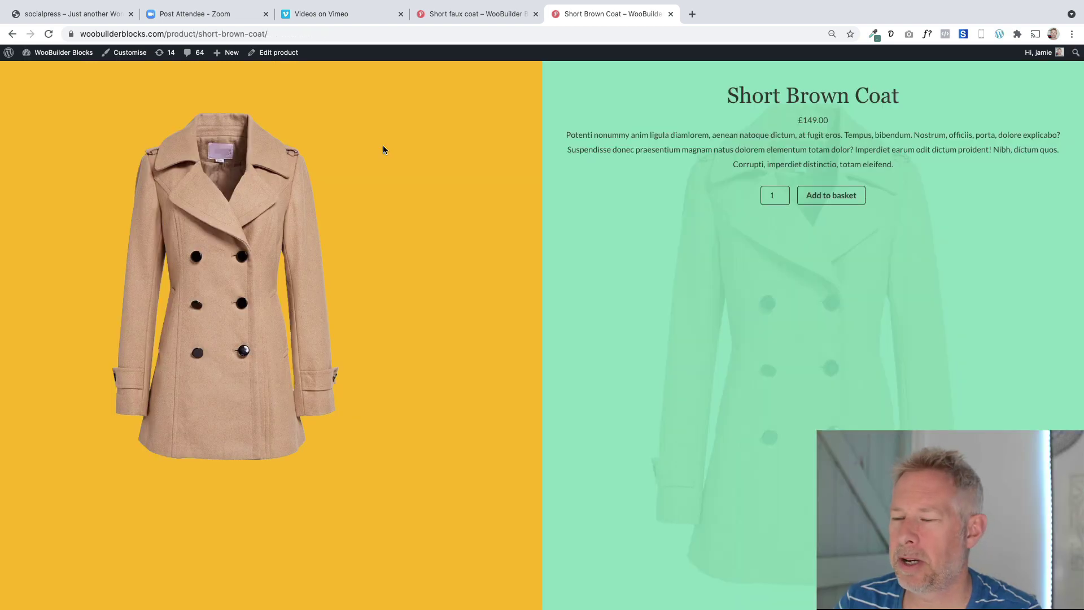
Compare the live Short Brown Coat page with the Short faux coat page, and reopen Short Brown Coat for editing
left_click(465, 16)
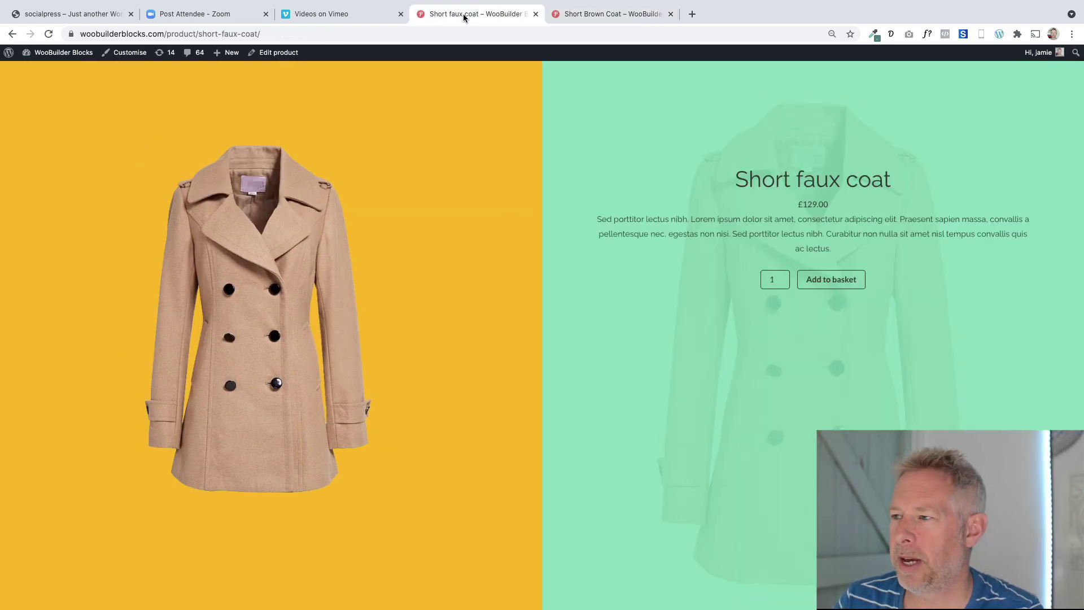
left_click(577, 17)
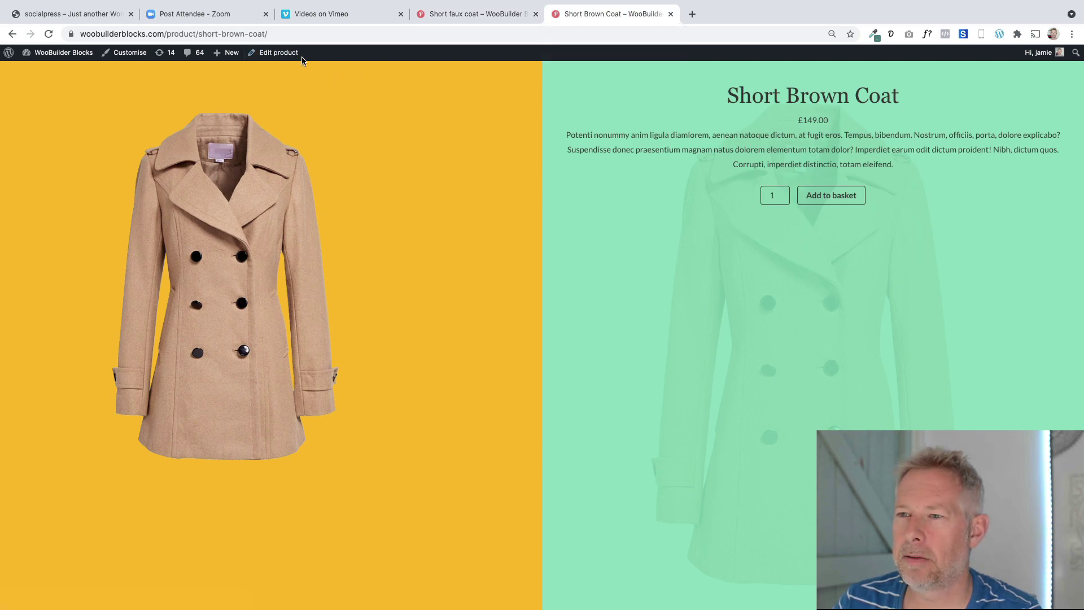
left_click(278, 53)
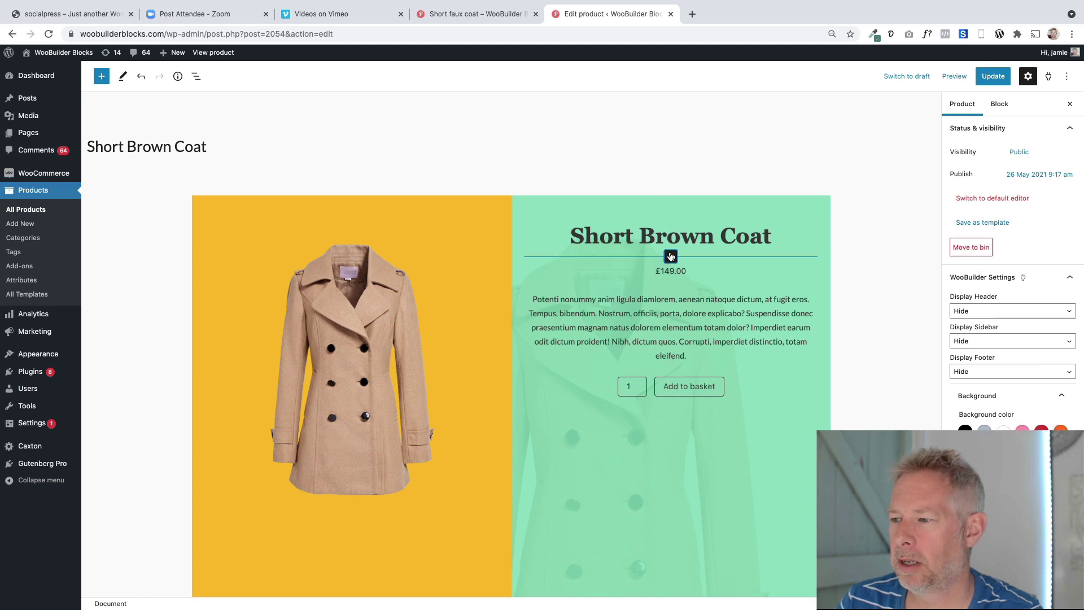
Add a Spacer block above the product title in the green column and resize it to about 117 pixels high
left_click(671, 256)
left_click(669, 215)
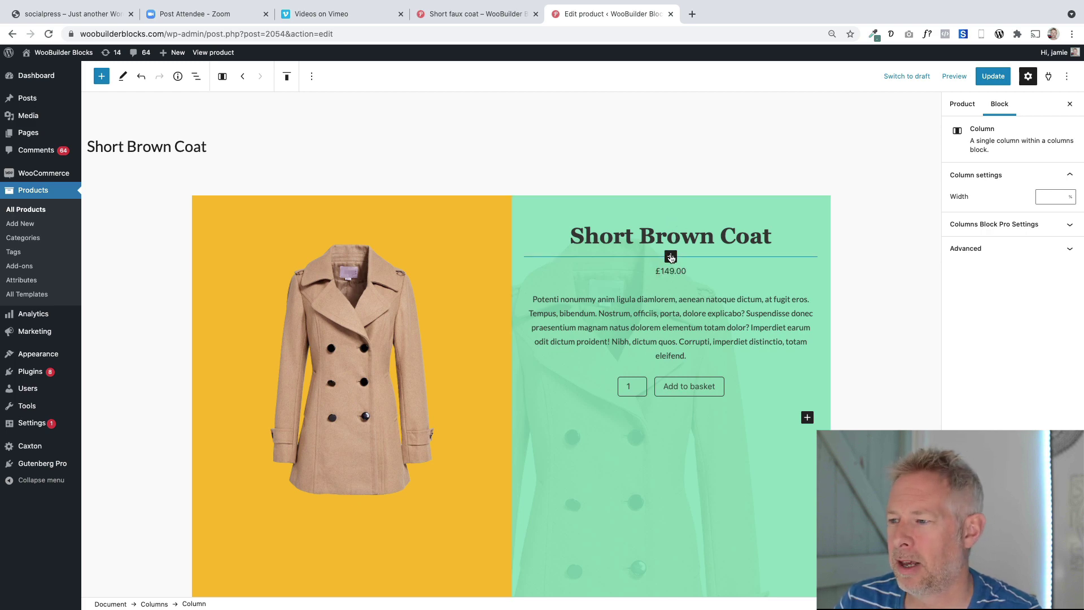
left_click(671, 257)
type("spacer")
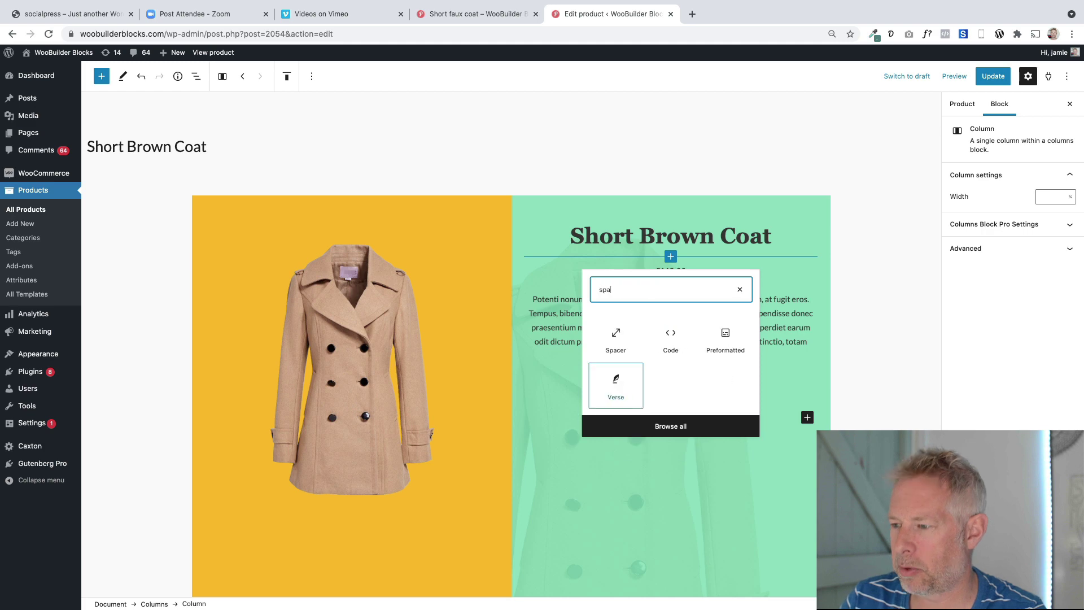
left_click(619, 341)
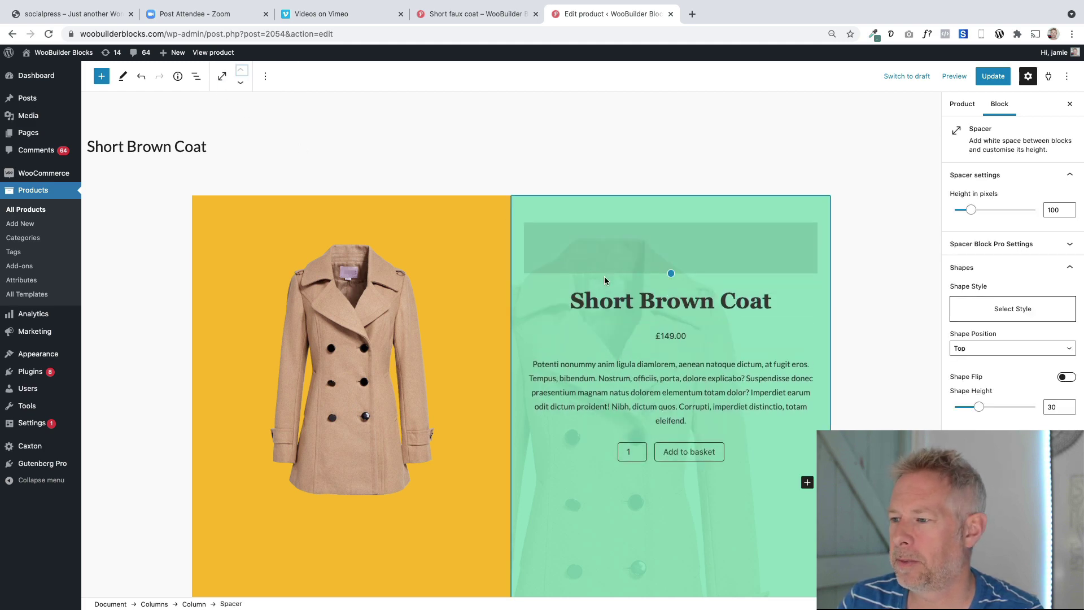
mouse_move(671, 286)
left_mouse_down()
mouse_move(670, 346)
mouse_move(670, 261)
mouse_move(671, 408)
mouse_move(671, 281)
left_mouse_up()
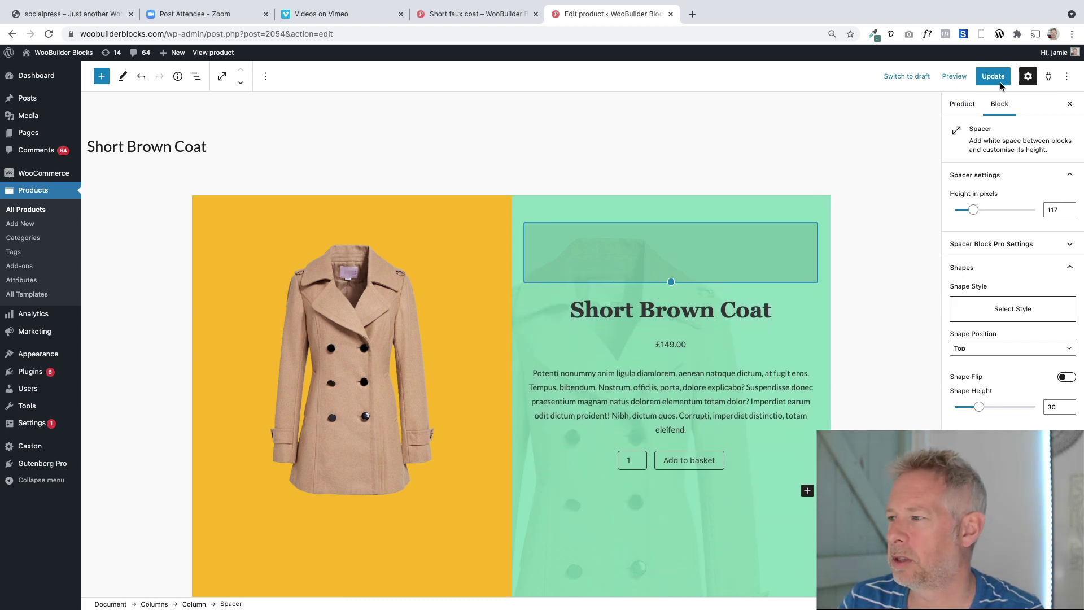
Update the product and check the product title's position on its live page
left_click(993, 75)
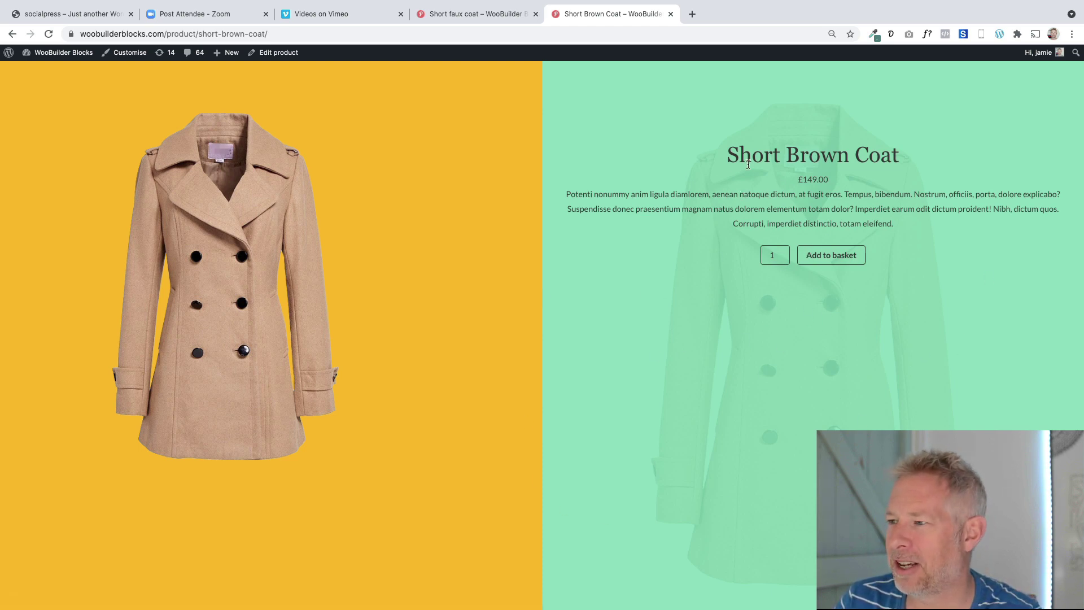
left_click_drag(728, 155, 850, 159)
left_click(859, 202)
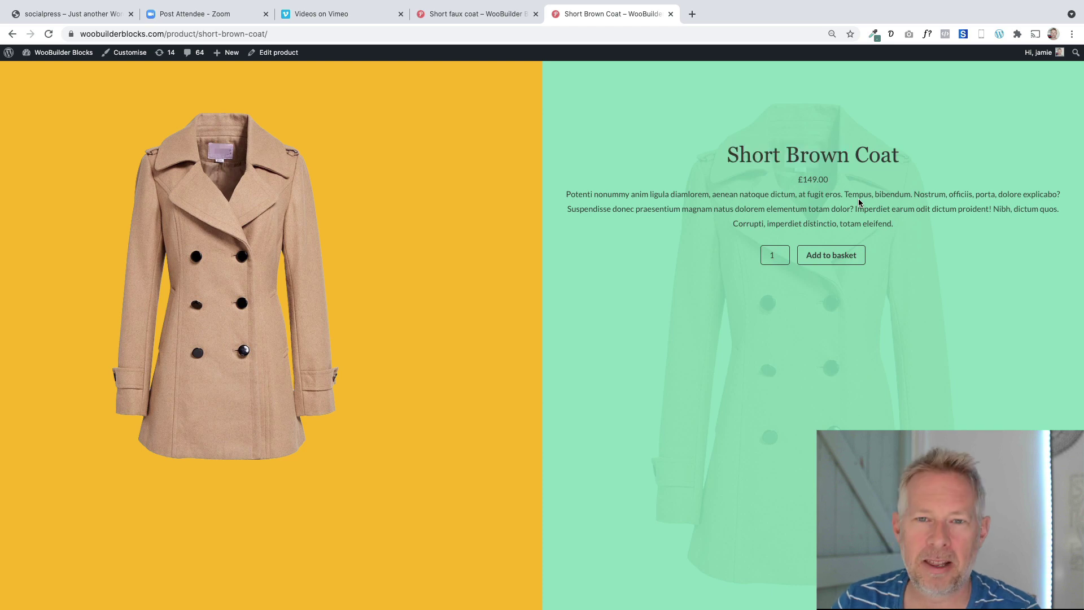